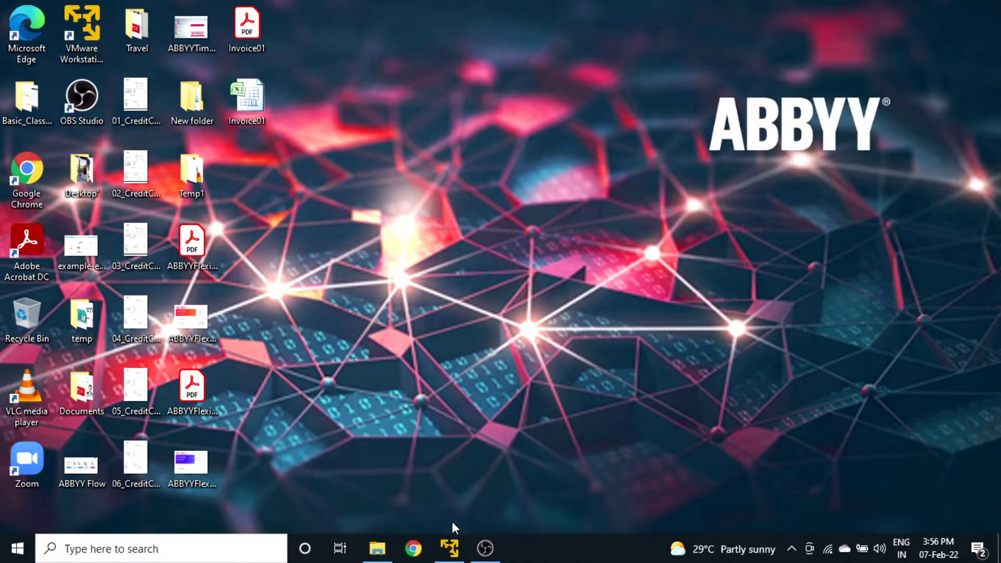
Bring the VMware guest running ABBYY FlexiLayout Studio to the front
left_click(449, 547)
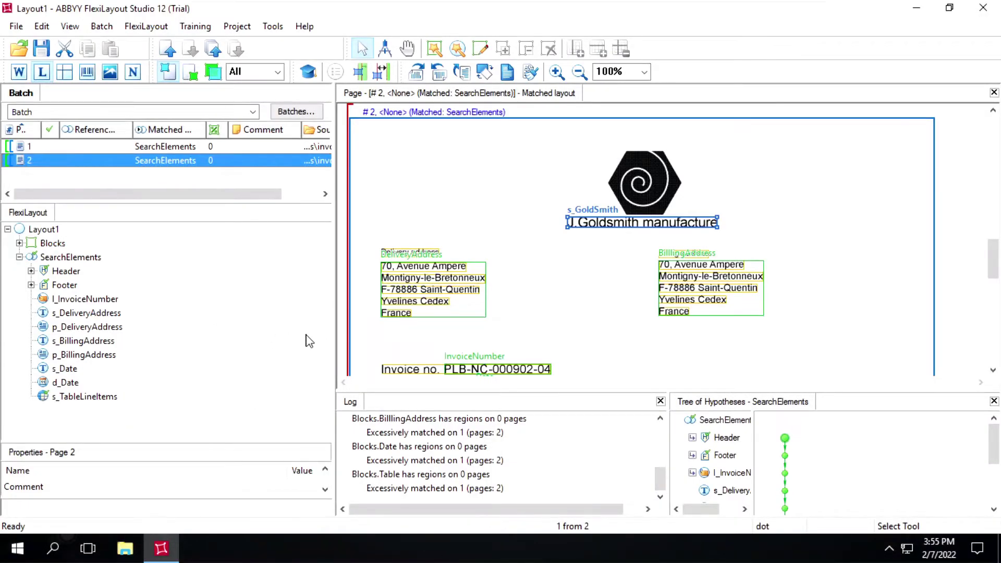
Scroll page 2 to the Date and Due date lines and table, then select SearchElements
scroll(622, 339, "down", 3)
scroll(622, 338, "down", 2)
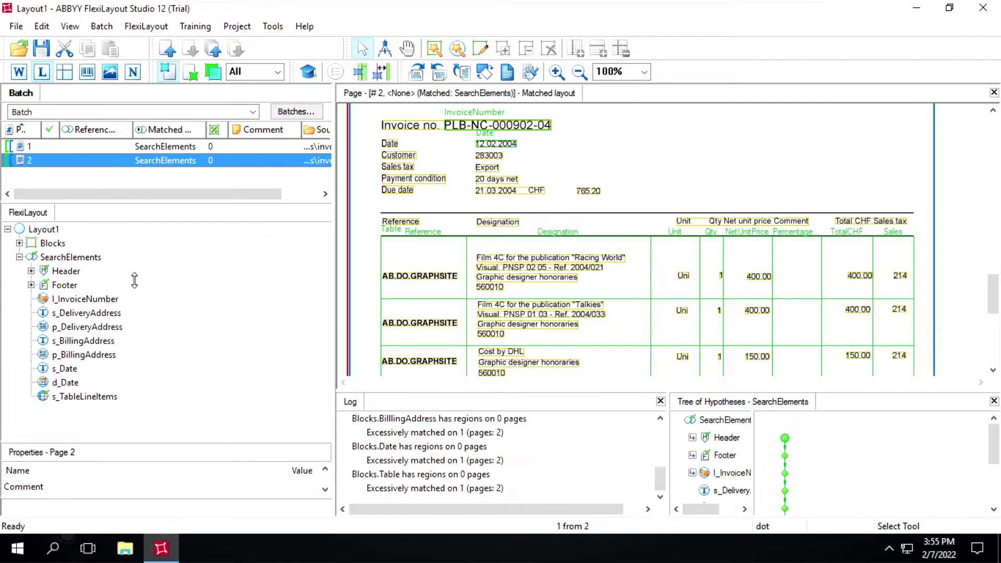
left_click(68, 257)
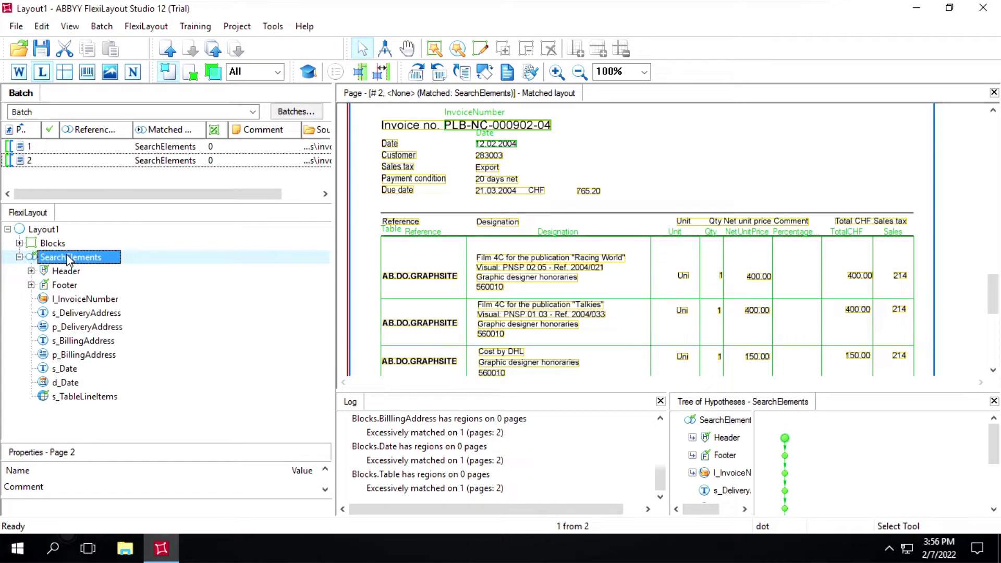
Add a Static Text element s_DueDate under SearchElements, keeping 1 surviving hypothesis
right_click(67, 256)
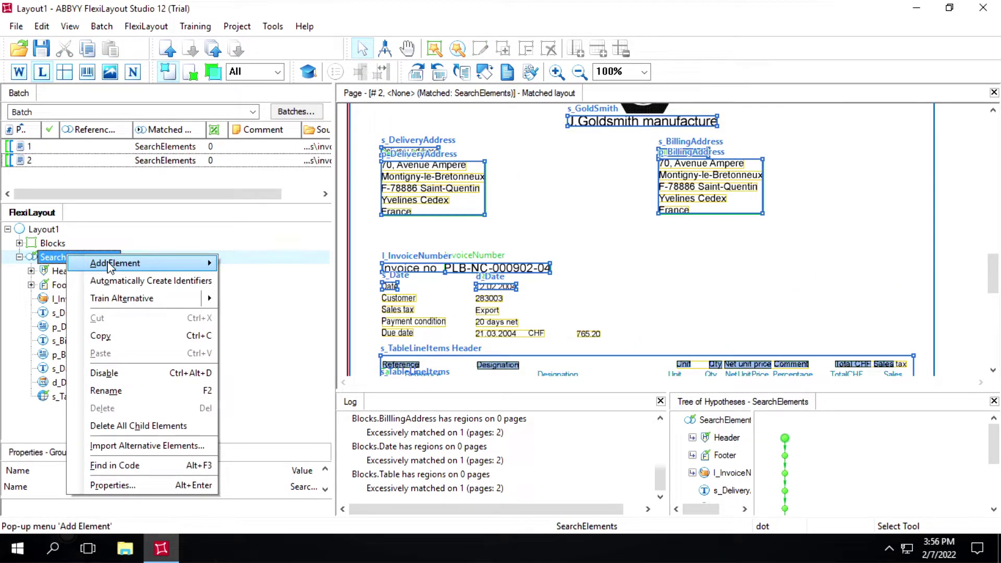
mouse_move(110, 266)
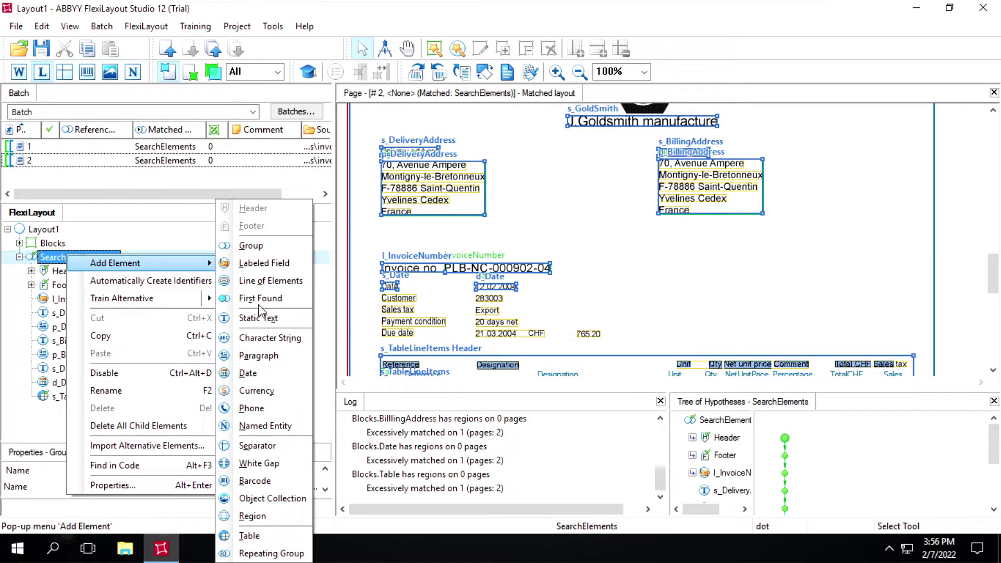
left_click(256, 322)
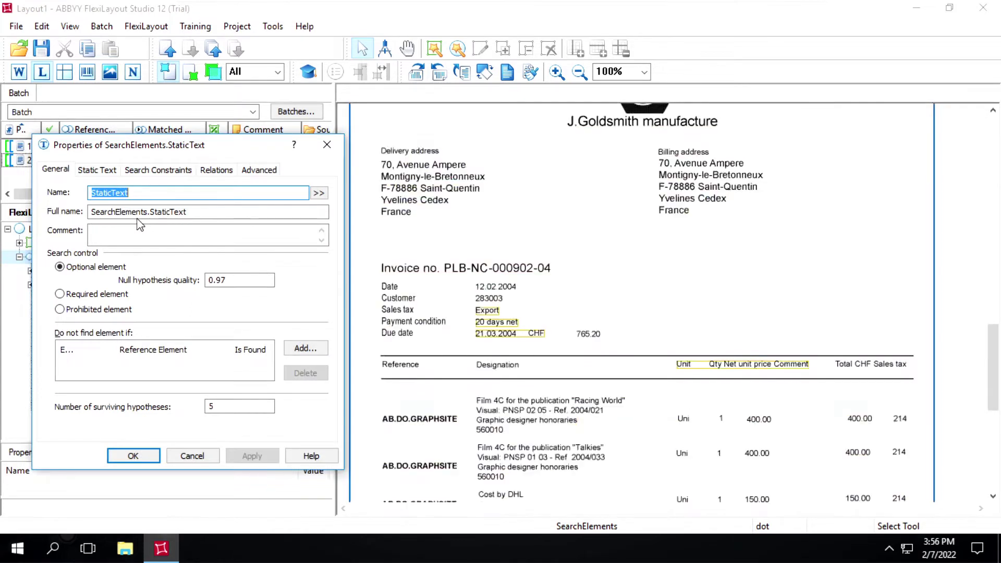
type("s")
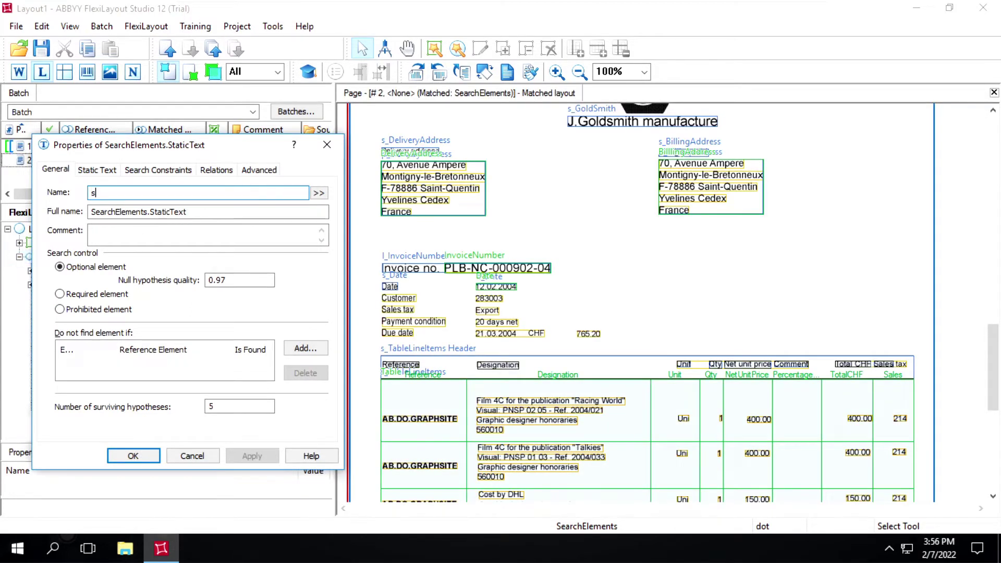
type("_Day")
key("BackSpace")
key("BackSpace")
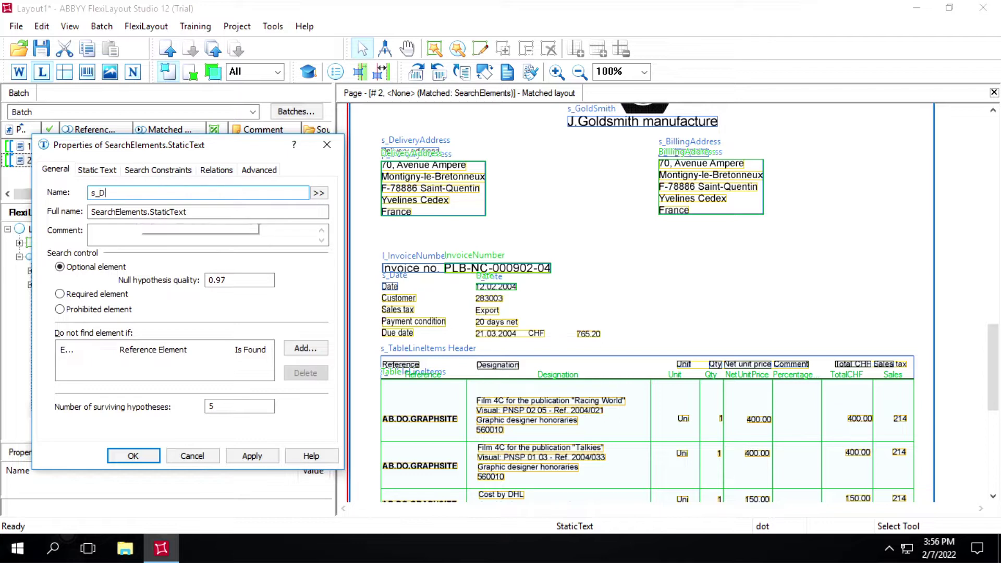
type("ueDate")
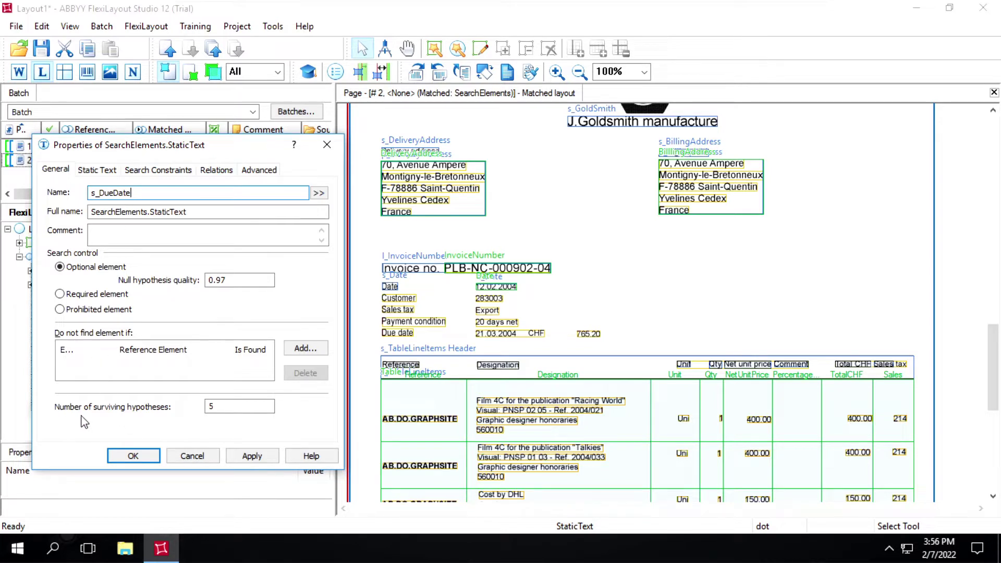
double_click(240, 406)
key("BackSpace")
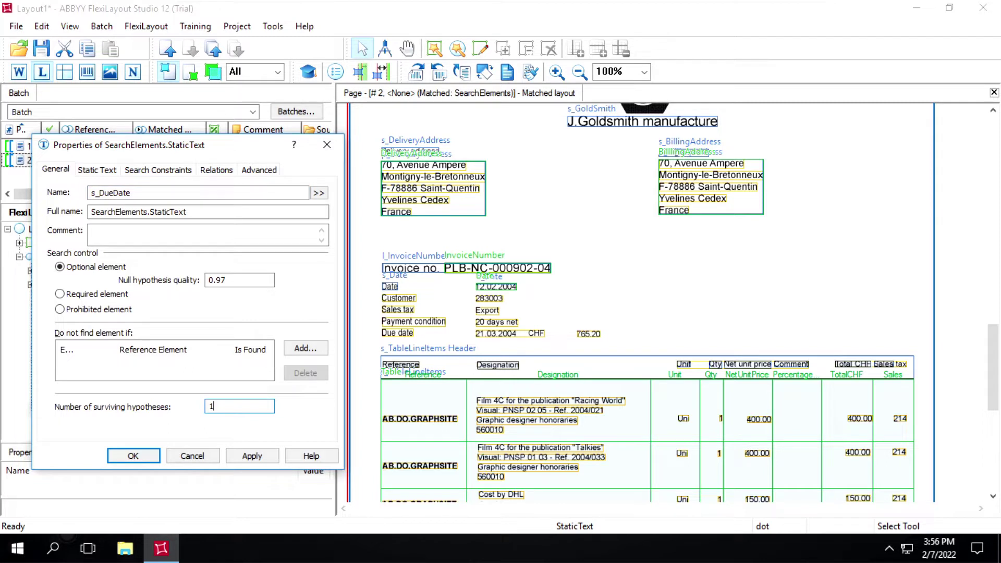
Set s_DueDate's search text to 'Duedate' and enable the Nearest relation
left_click(104, 172)
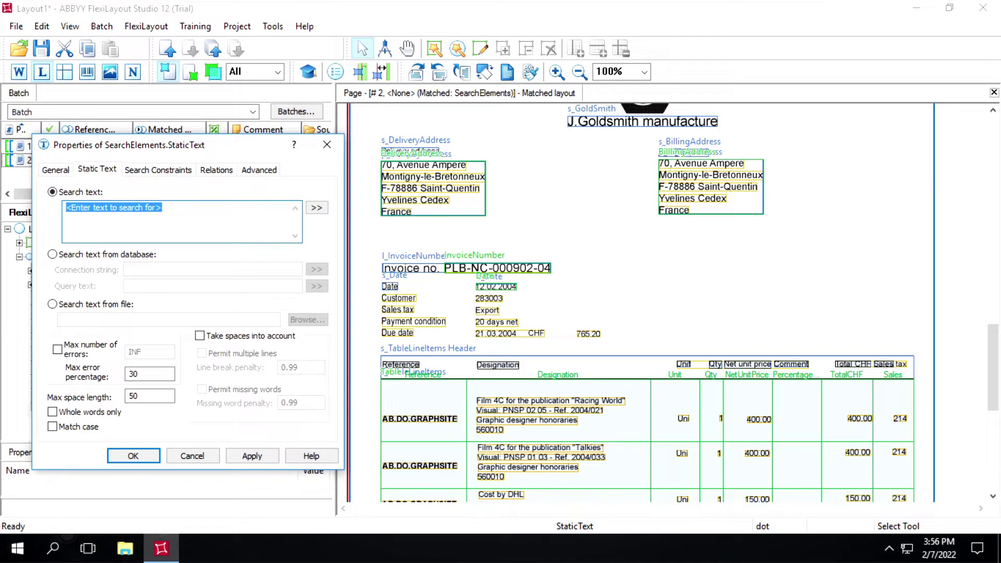
type("Duedate")
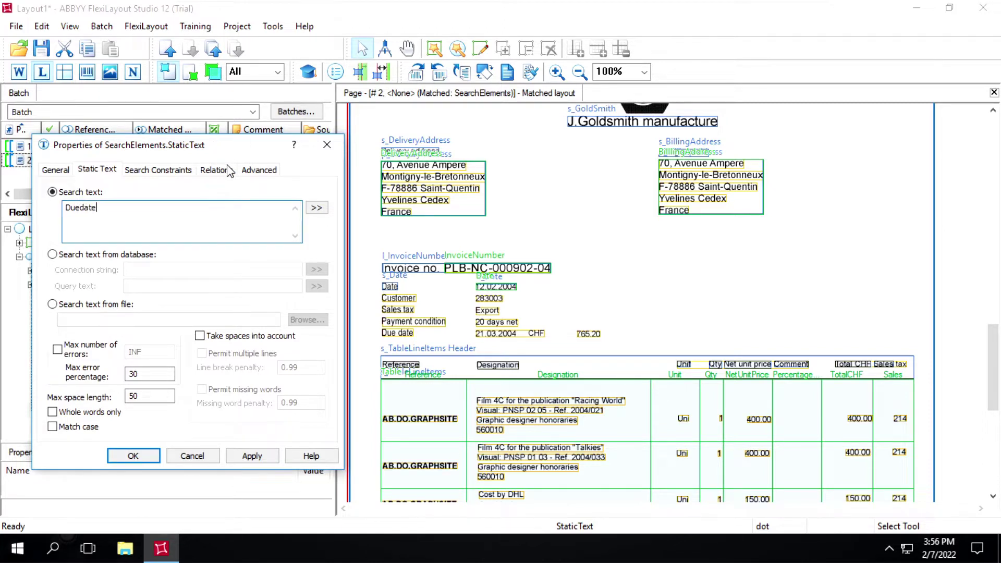
left_click(215, 171)
left_click(52, 370)
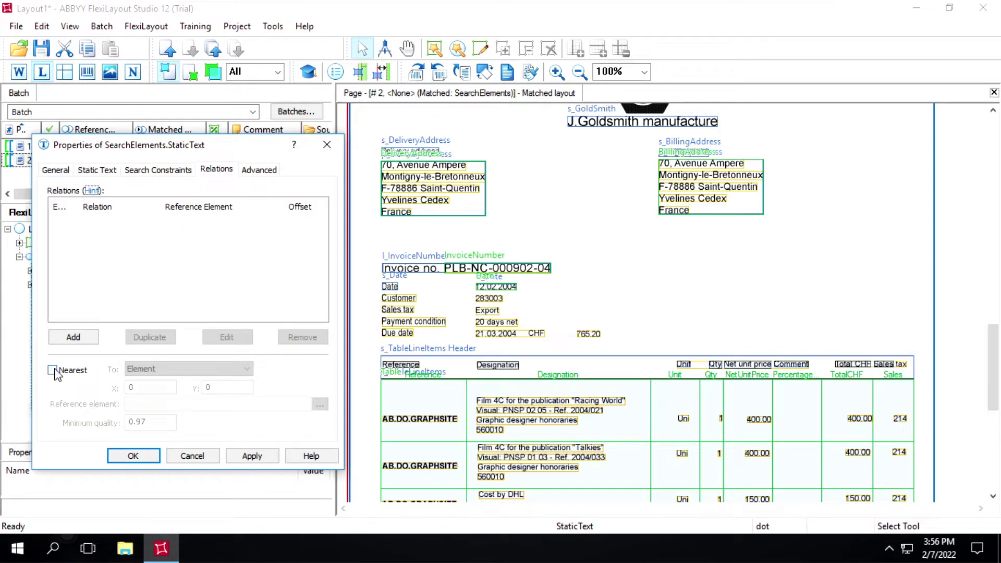
Set s_DueDate's Nearest To option to Page left edge, then apply and close the properties
left_click(174, 370)
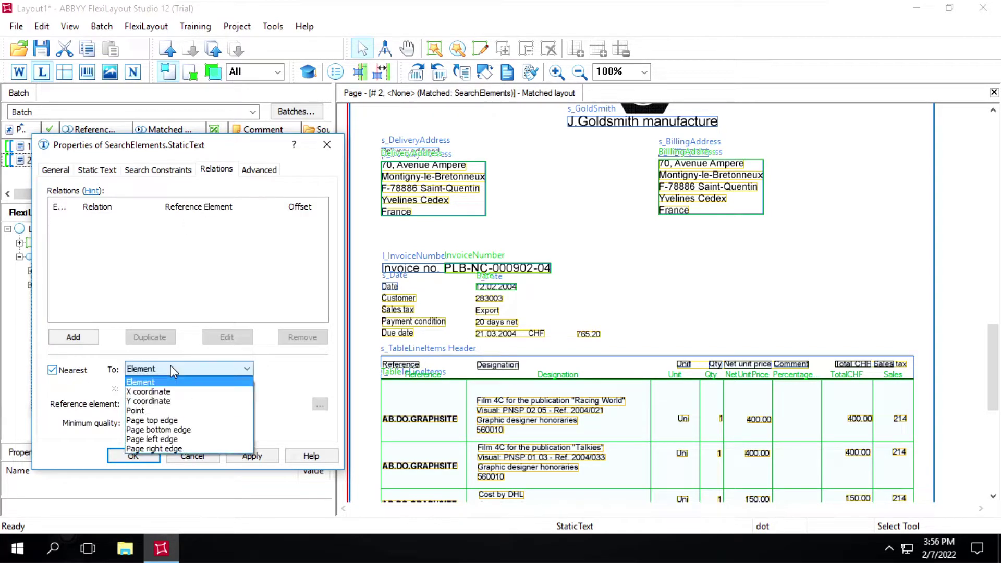
left_click(155, 440)
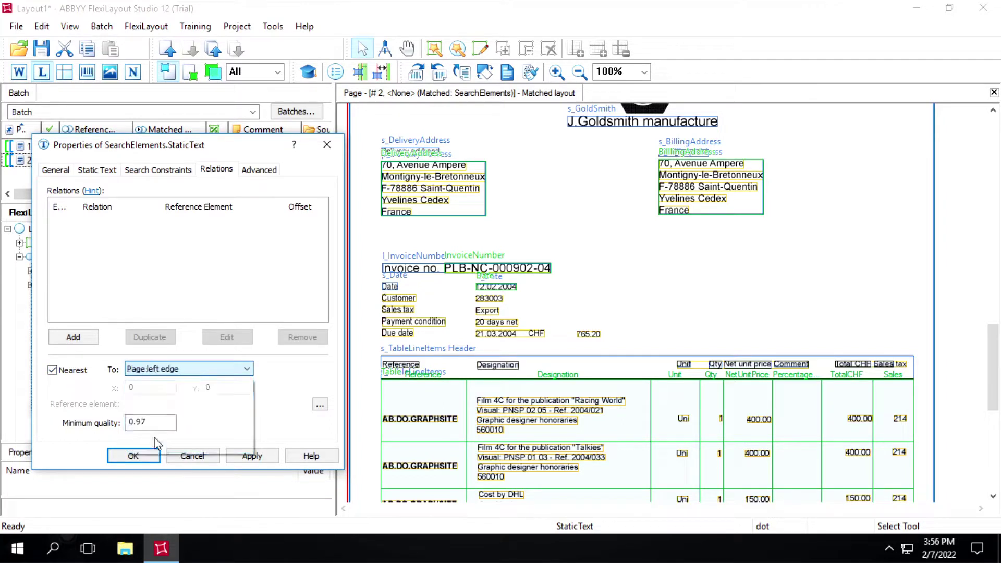
left_click(259, 456)
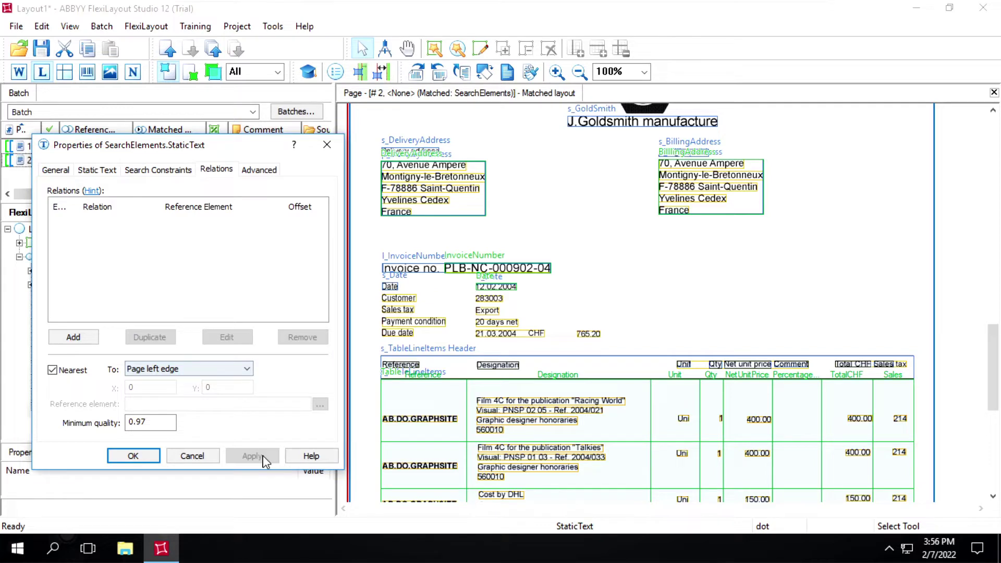
left_click(133, 456)
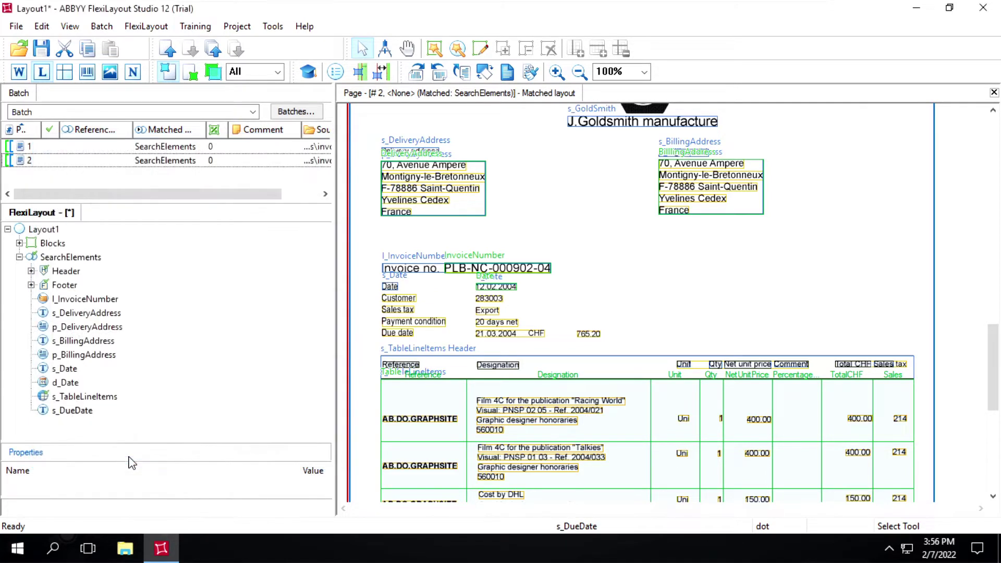
Re-match batch page 2 so the hypotheses tree includes s_DueDate
right_click(52, 163)
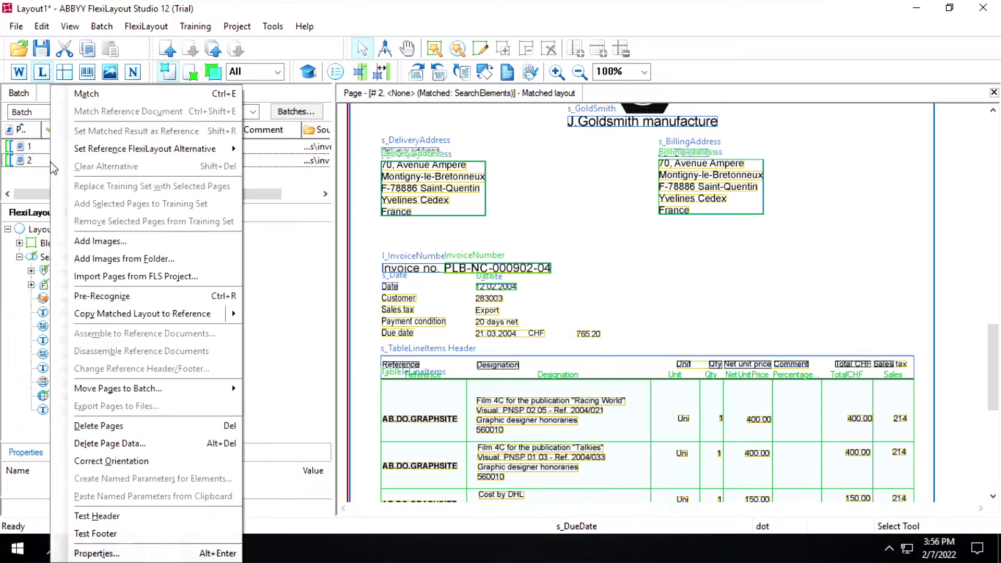
left_click(86, 95)
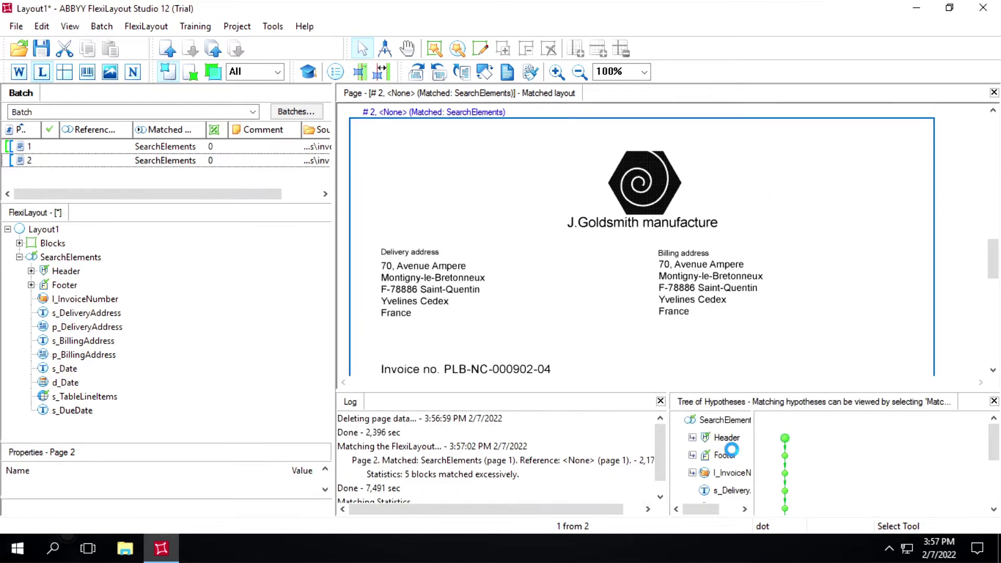
scroll(733, 459, "down", 3)
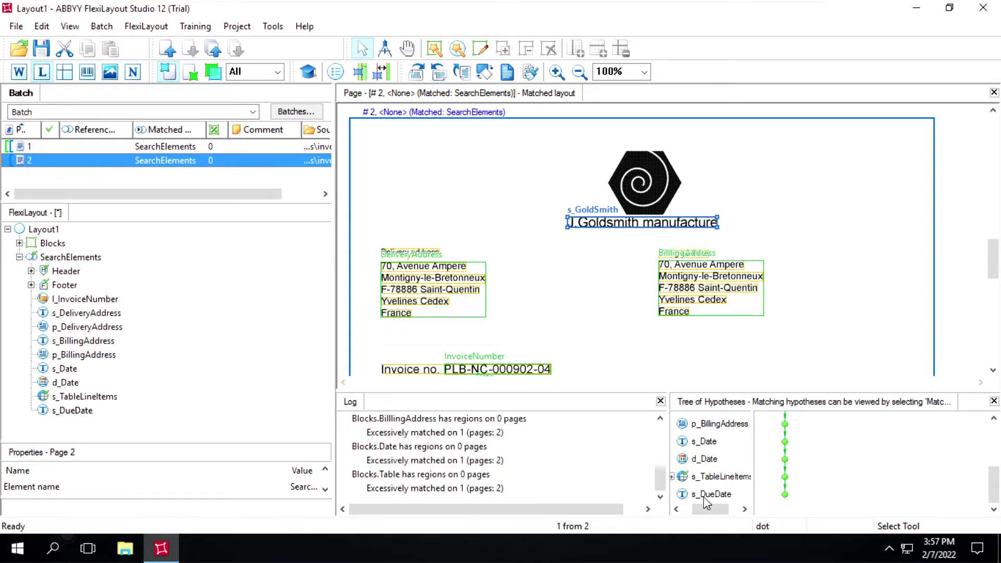
Show s_DueDate's match on the 'Due date' label, then select SearchElements
left_click(709, 494)
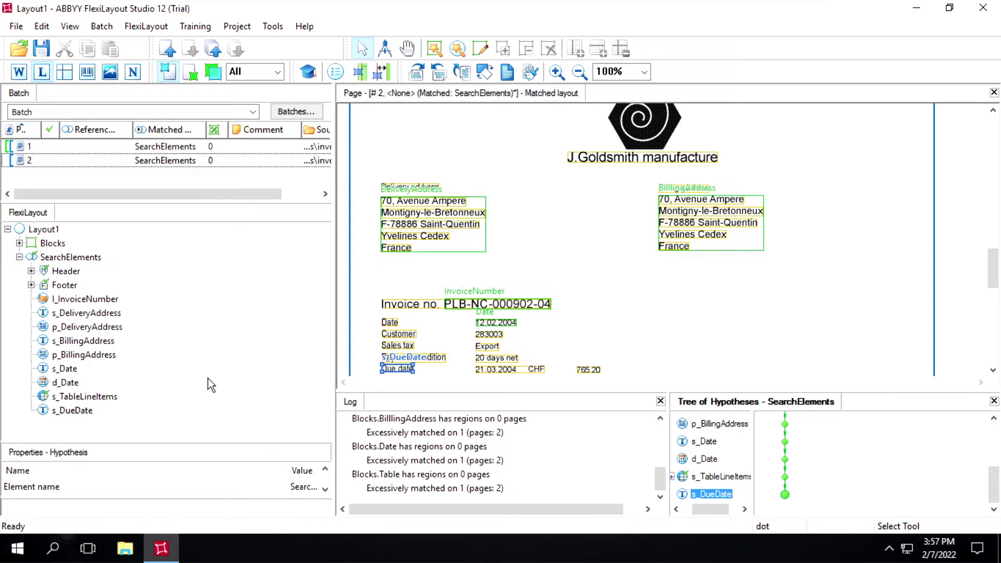
left_click(63, 258)
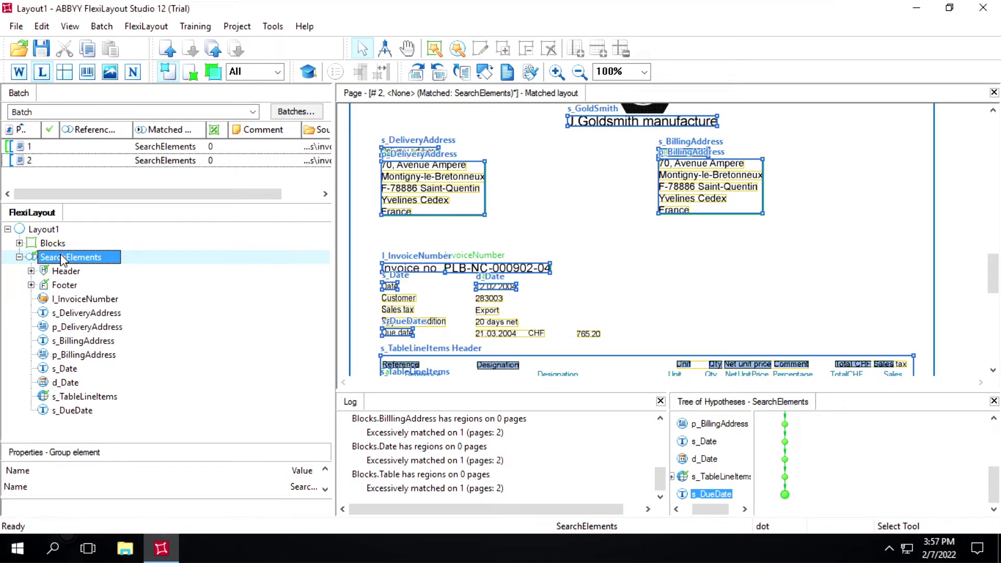
Add a region element named r_DueDate under SearchElements and view its relations
right_click(61, 257)
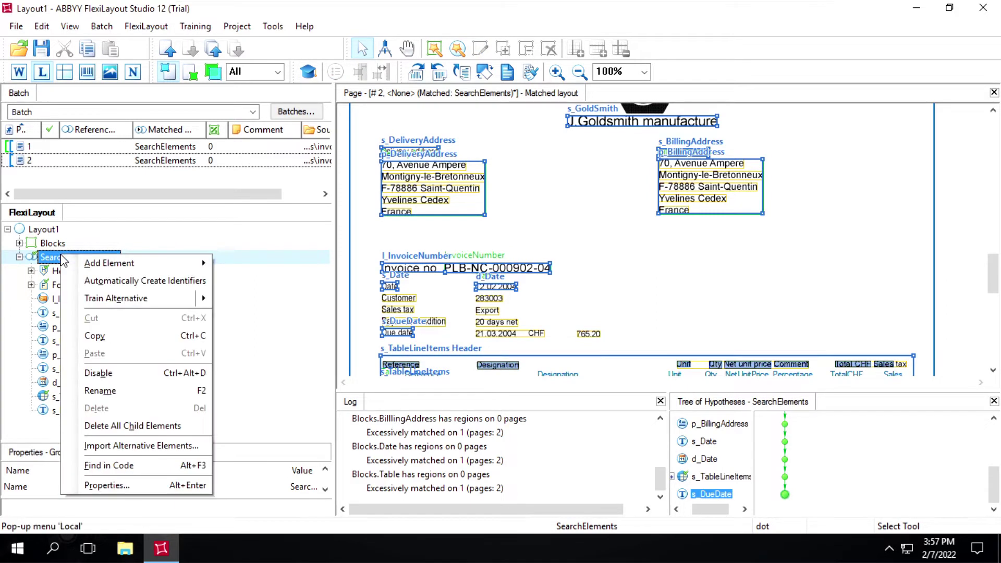
left_click(119, 266)
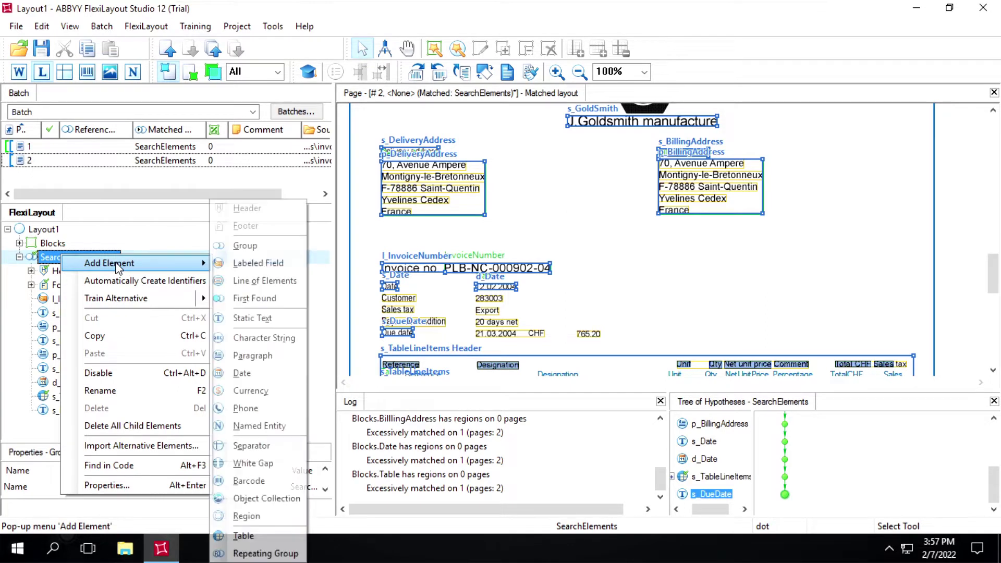
left_click(247, 516)
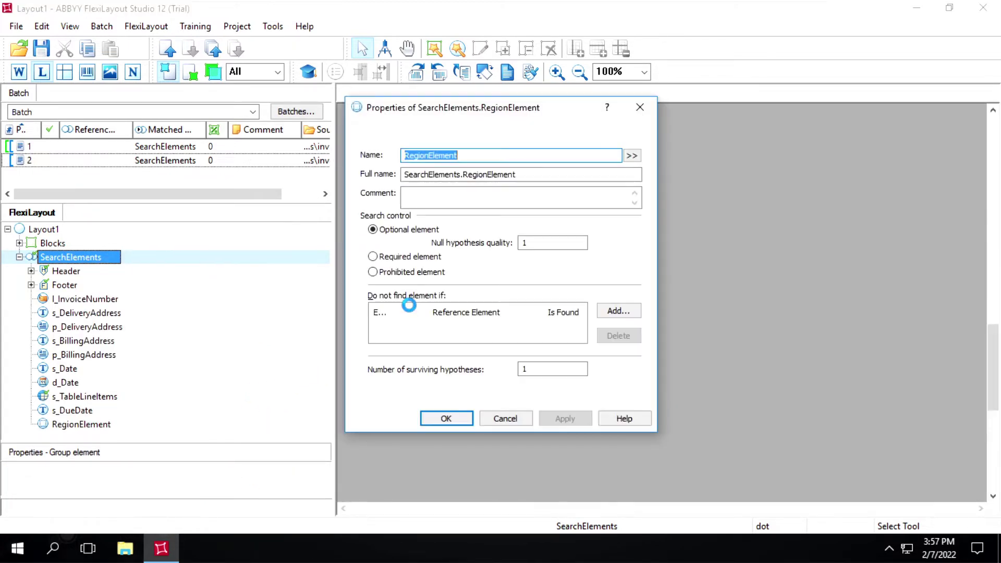
type("r_DueDate")
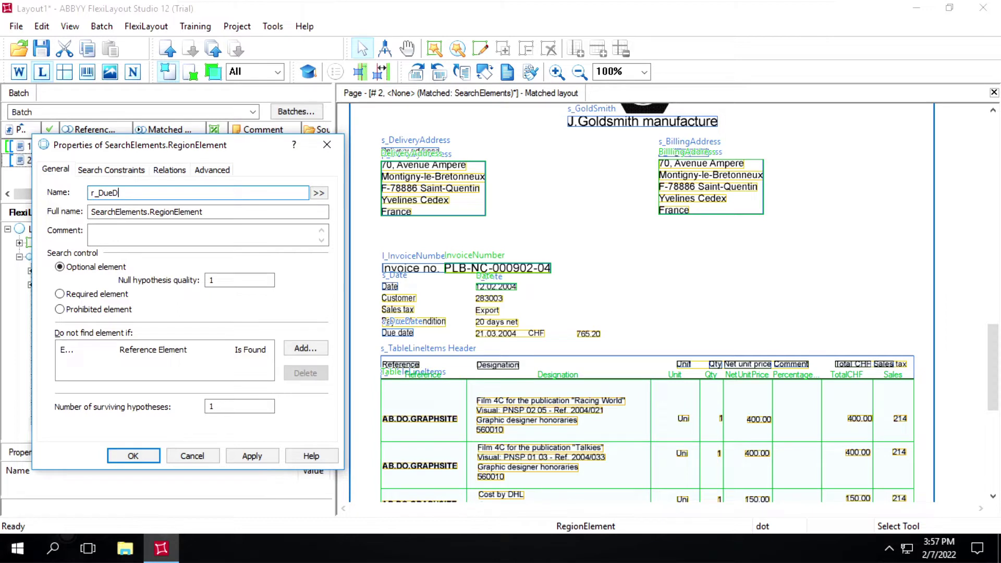
left_click(174, 174)
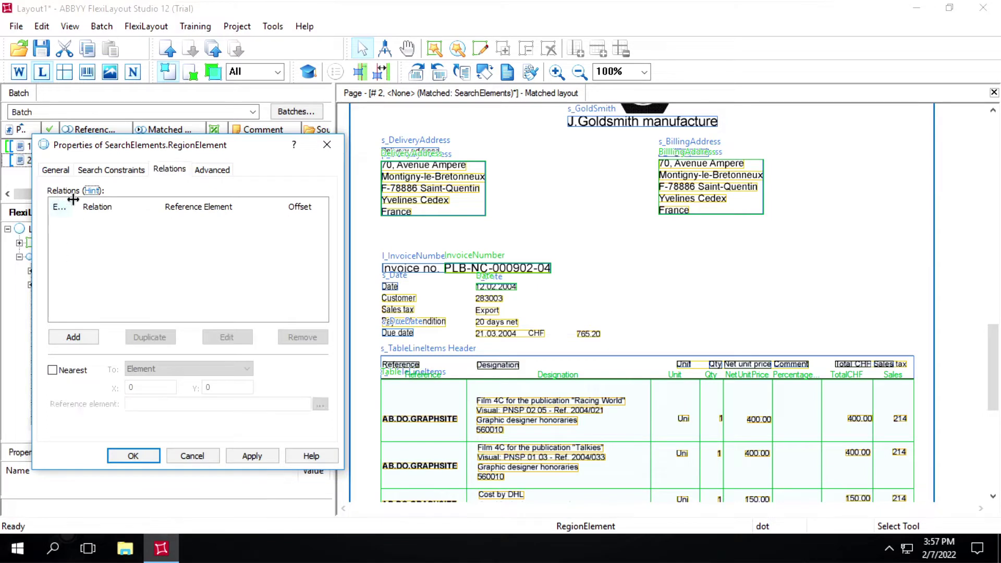
Add a Right of relation to s_DueDate with offset 200
left_click(75, 338)
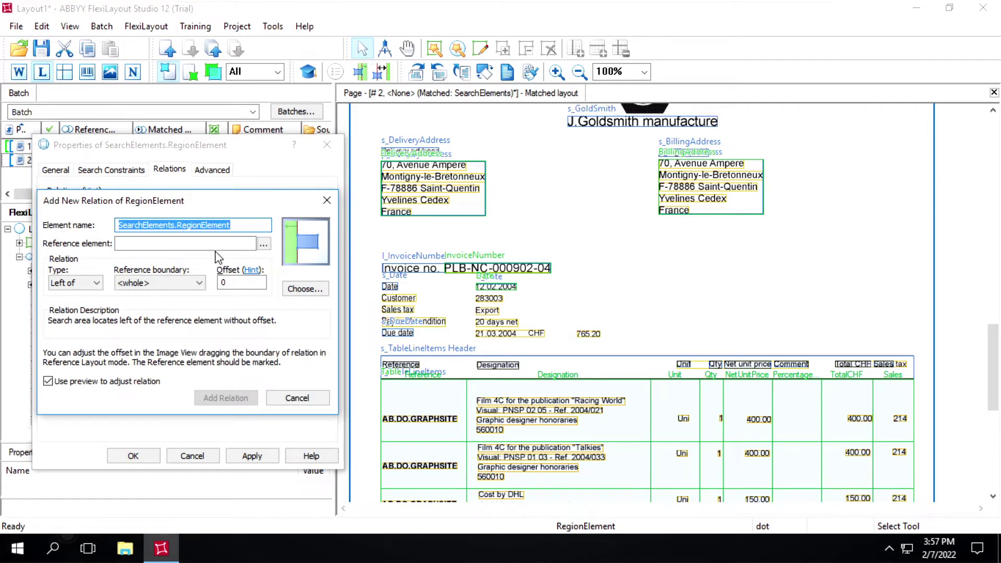
left_click(261, 246)
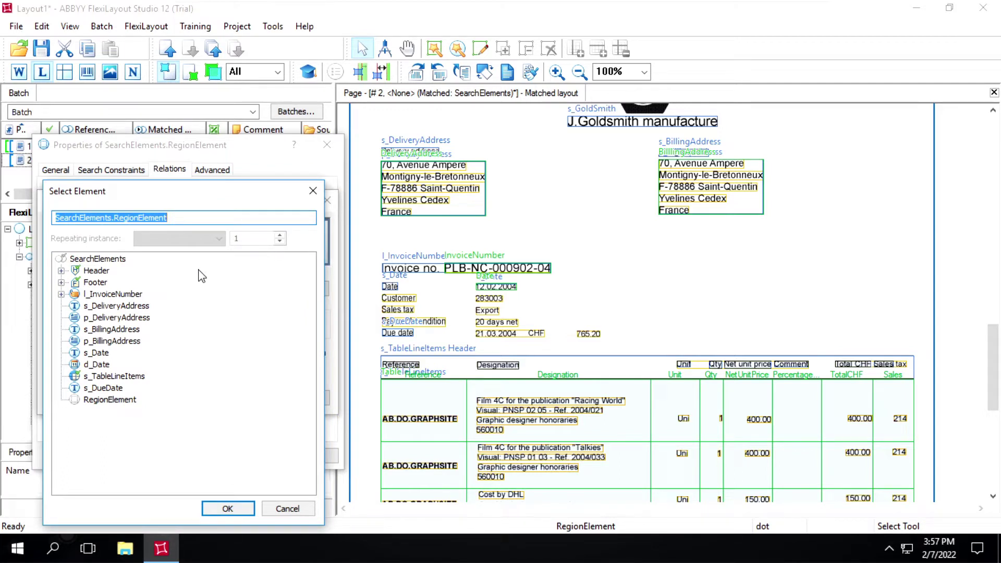
left_click(107, 388)
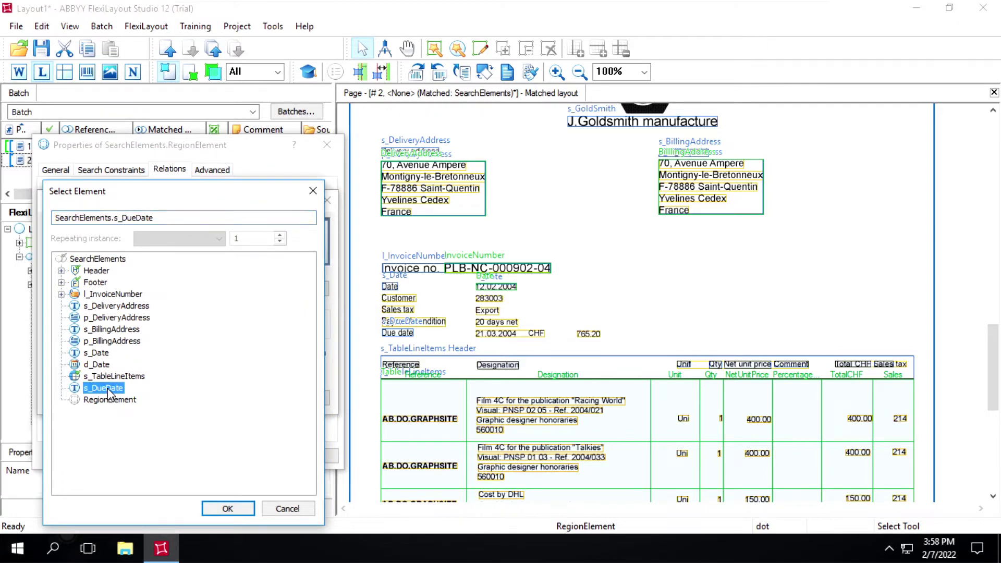
left_click(226, 508)
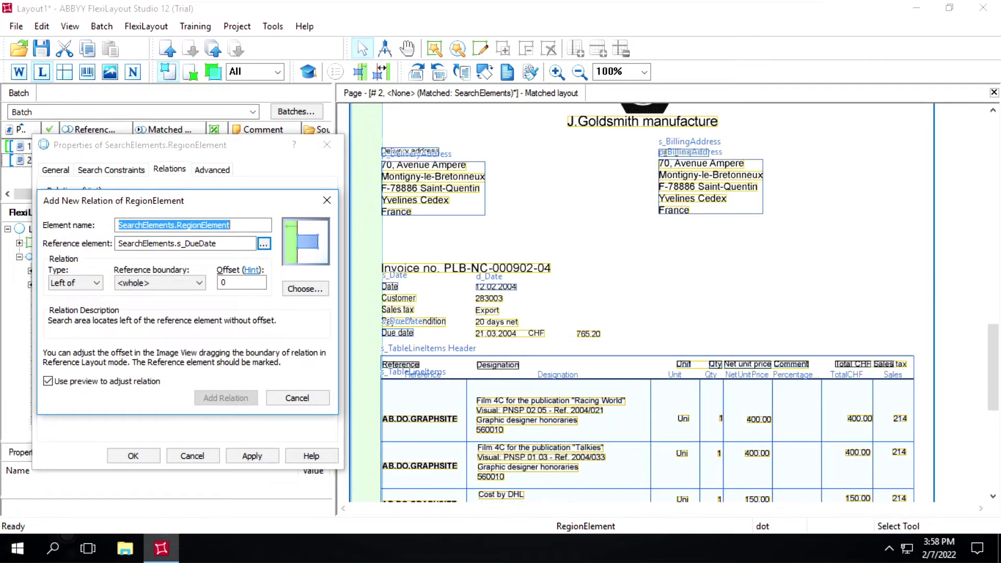
left_click(85, 284)
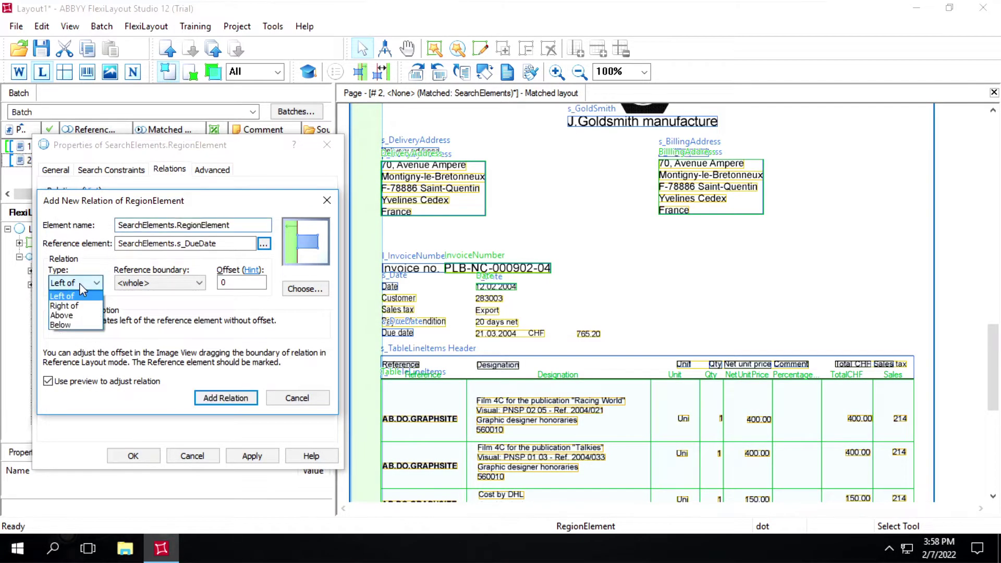
left_click(65, 306)
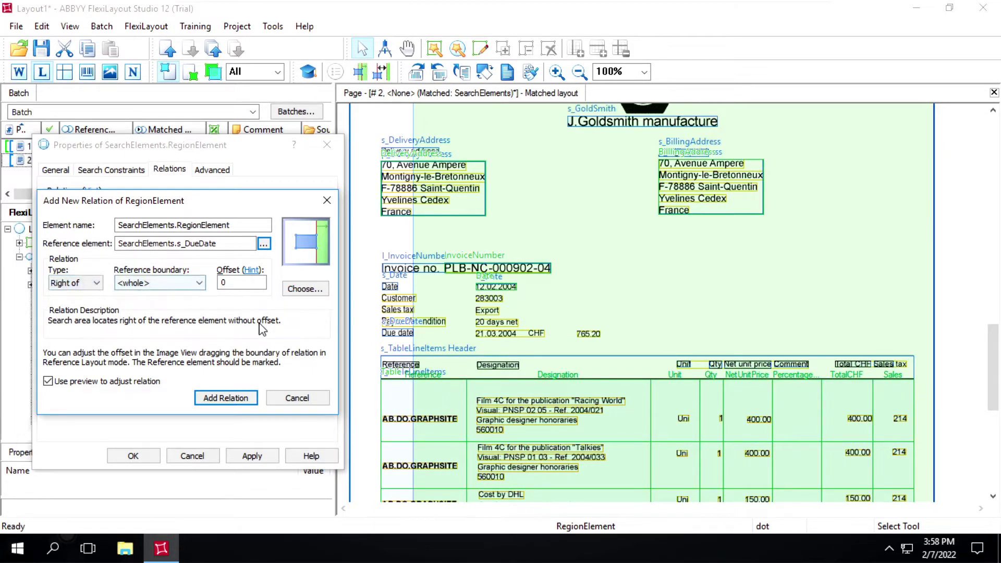
left_click(232, 284)
key("BackSpace")
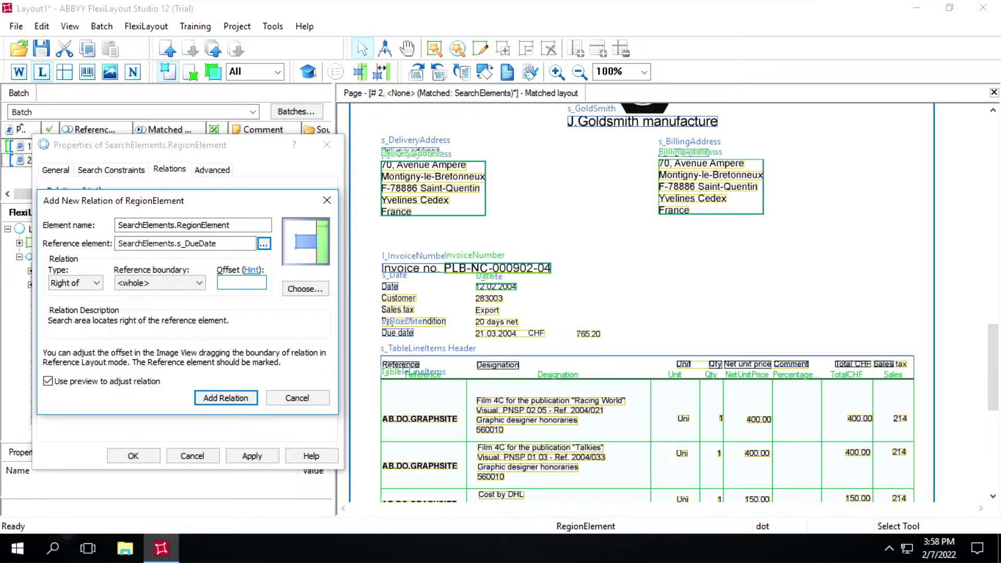
type("200")
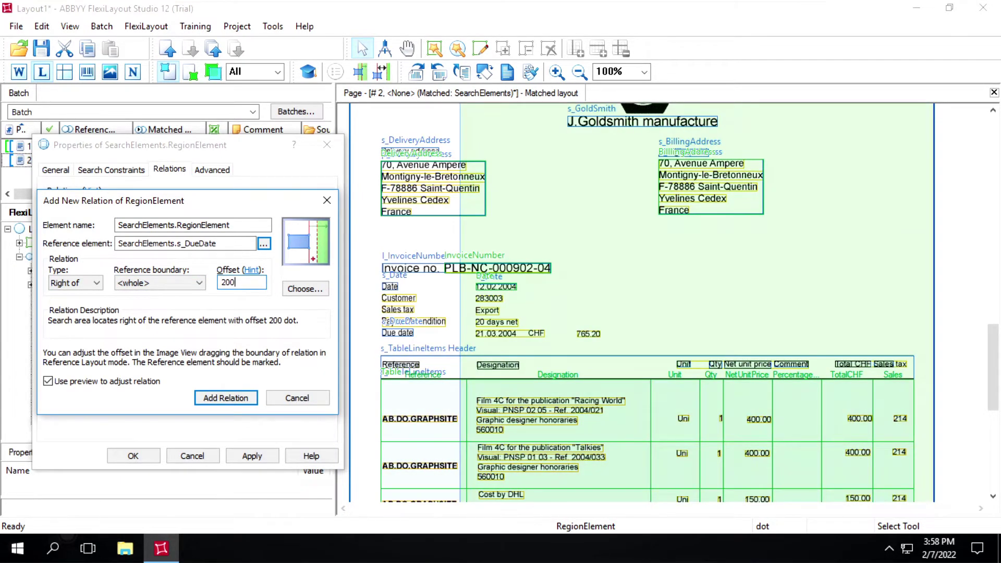
left_click(226, 397)
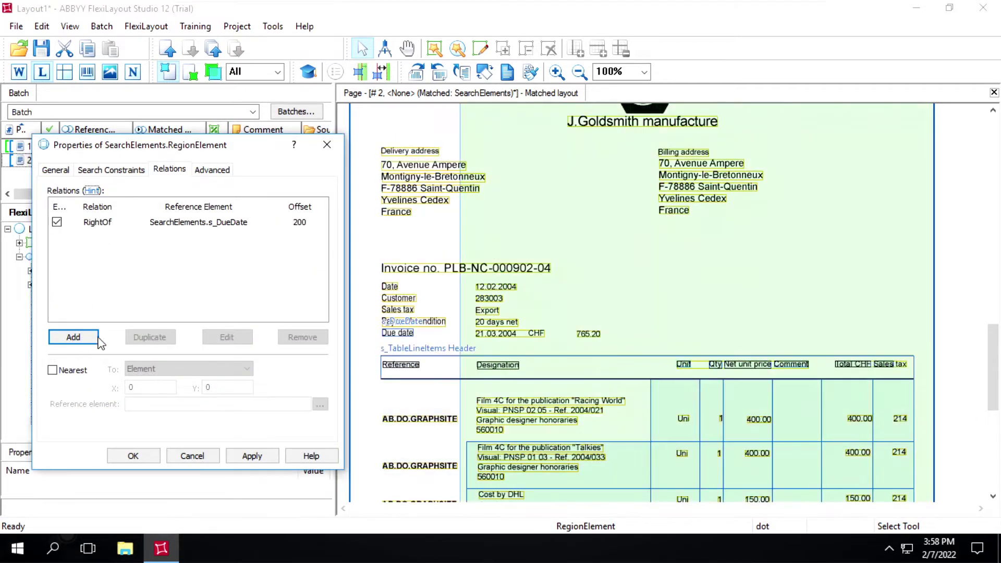
Add an Above relation to s_DueDate's Bottom boundary with offset -20
left_click(72, 338)
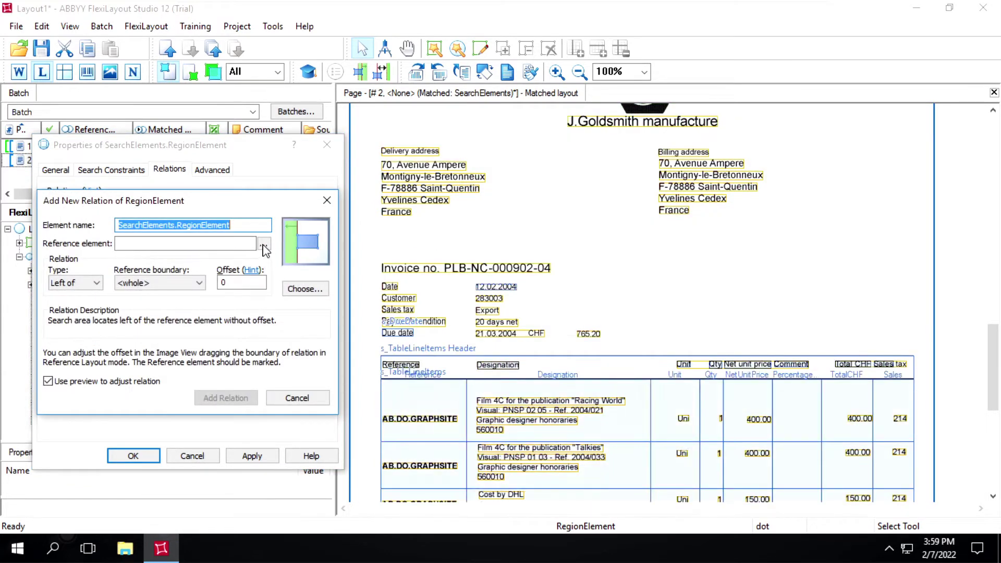
left_click(264, 245)
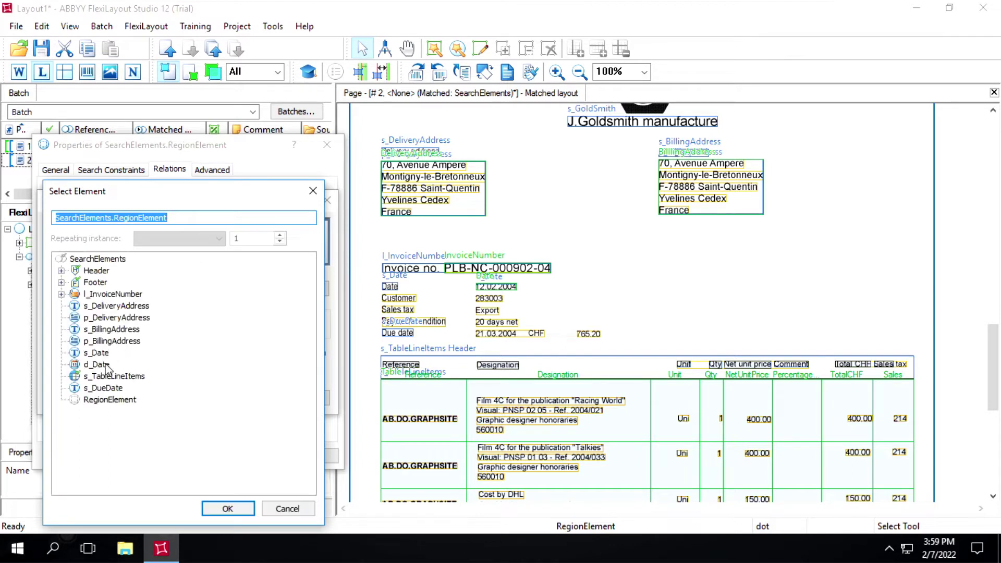
left_click(103, 389)
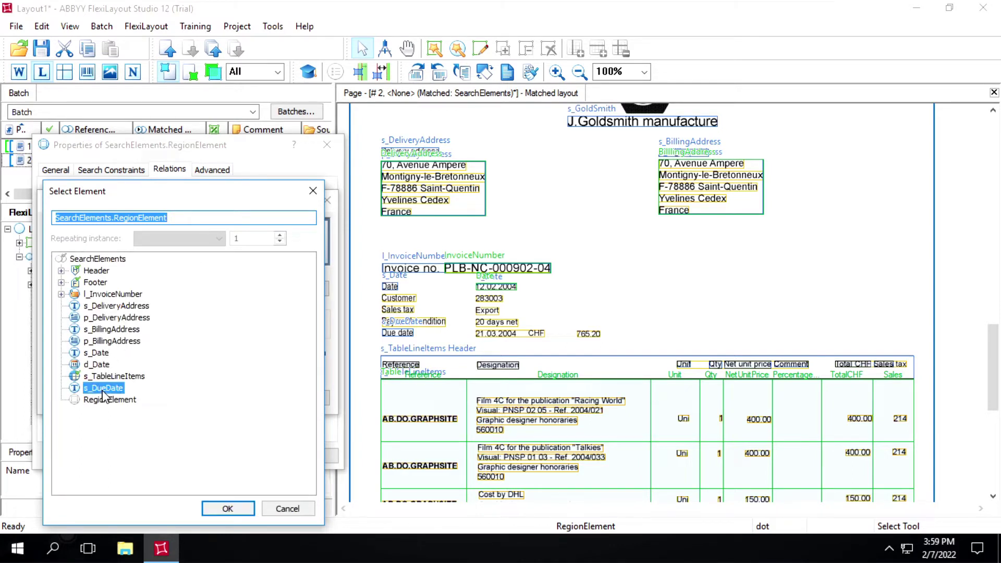
left_click(227, 509)
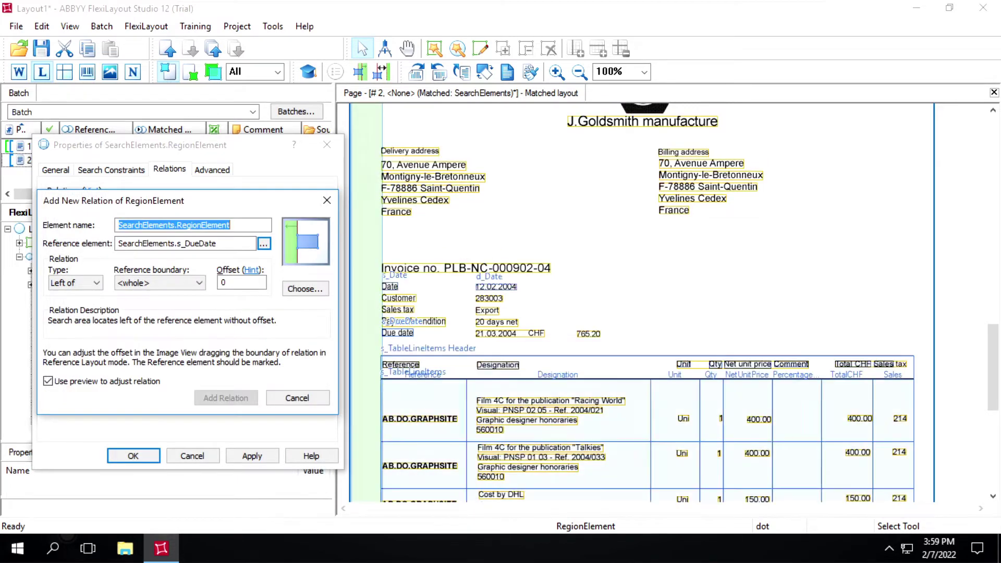
left_click(94, 285)
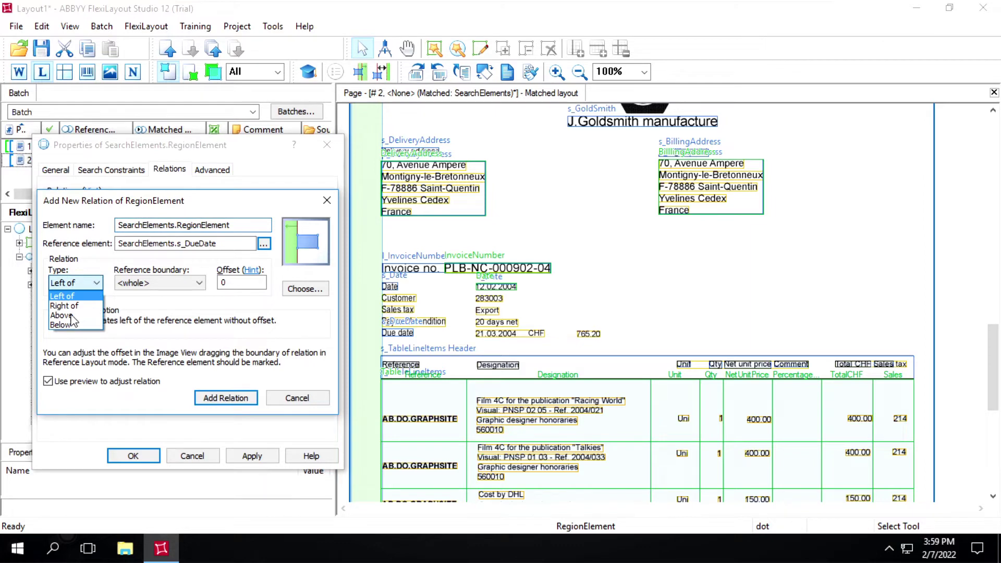
left_click(67, 315)
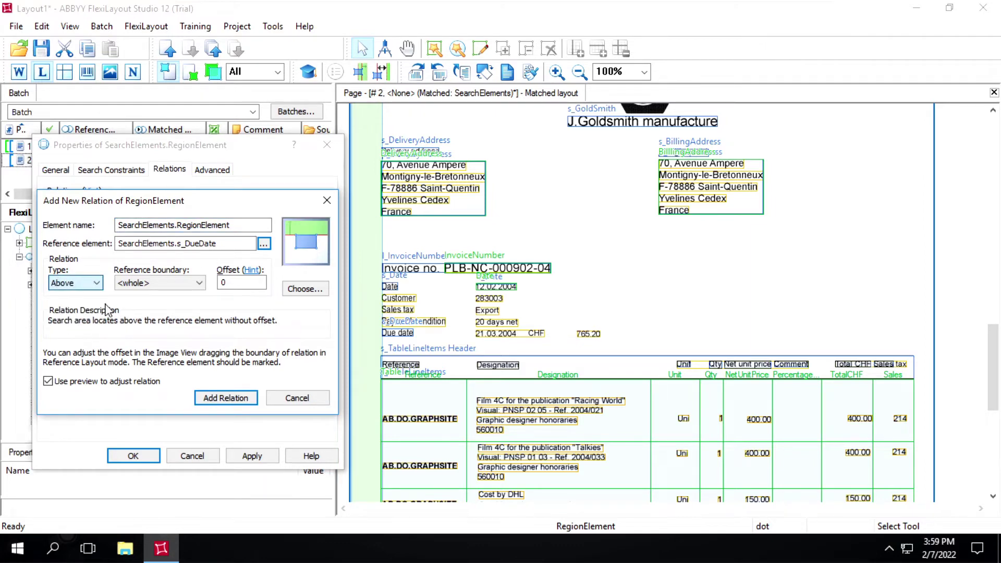
left_click(151, 285)
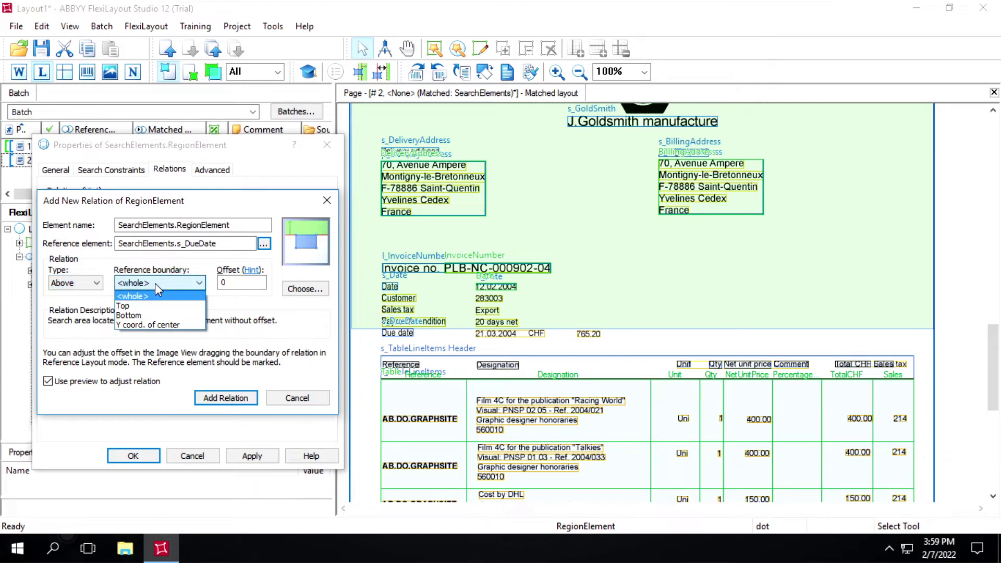
left_click(131, 315)
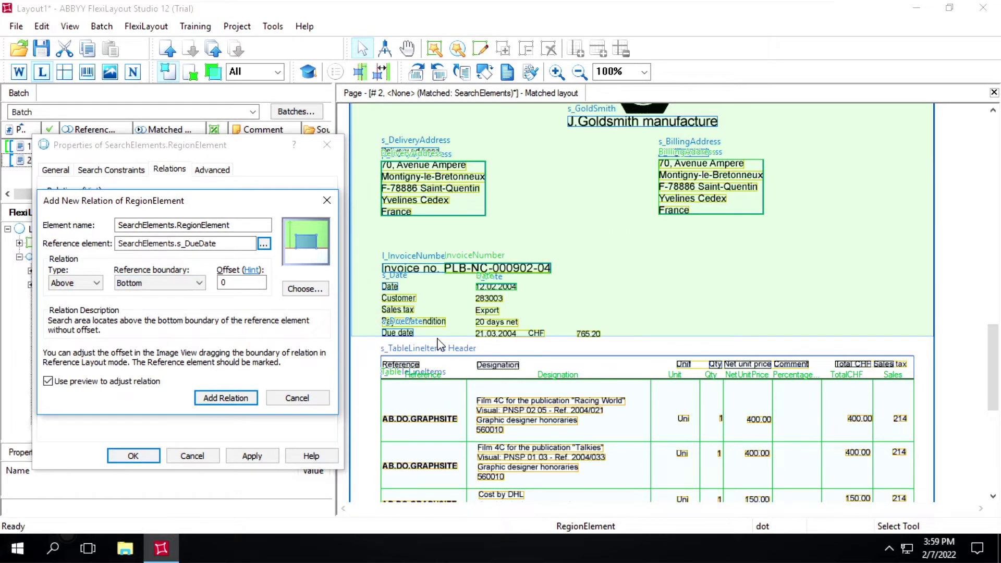
left_click(229, 283)
key("BackSpace")
type("-20")
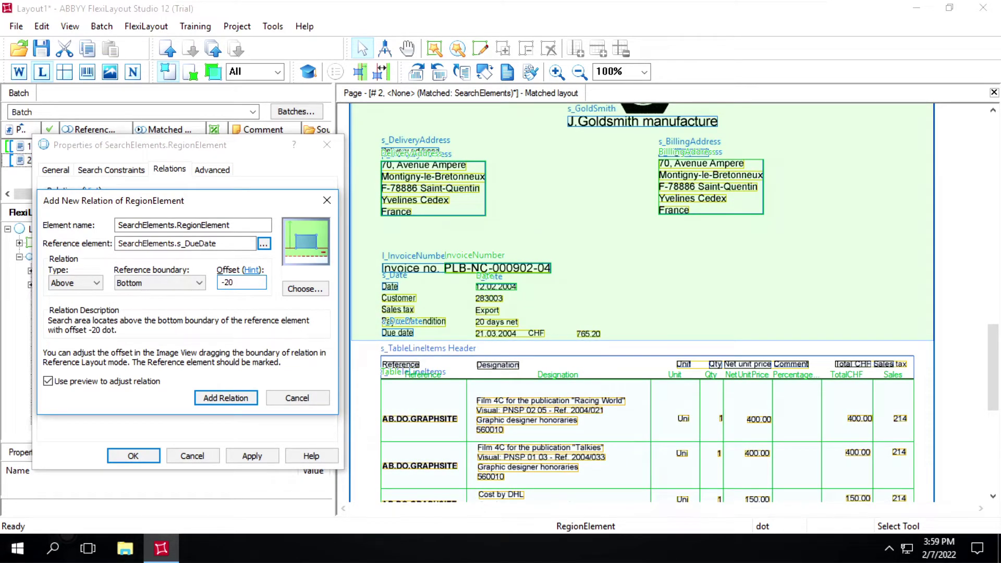
left_click(232, 399)
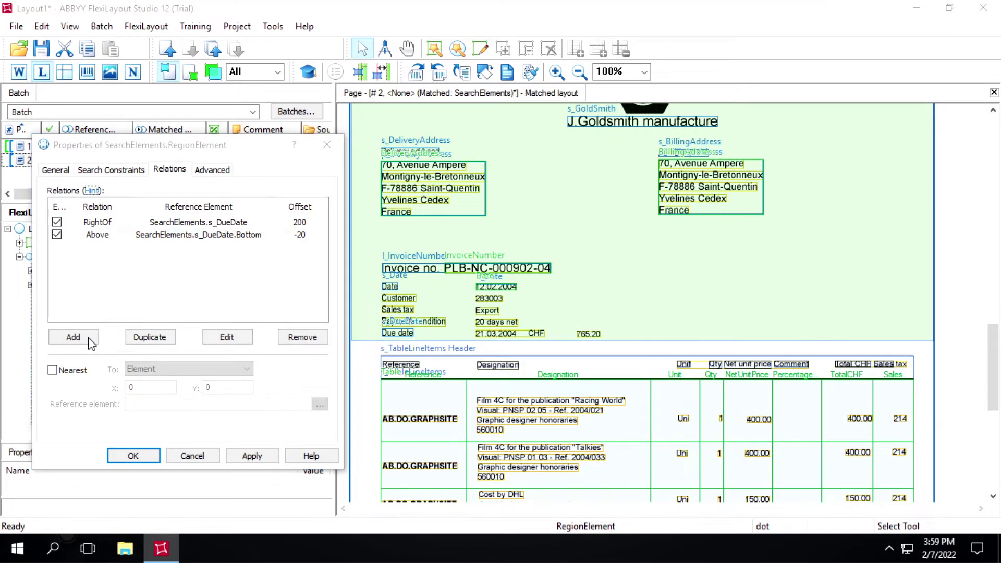
Add a Below relation to s_DueDate's Top boundary with offset -5 to the region element
left_click(89, 338)
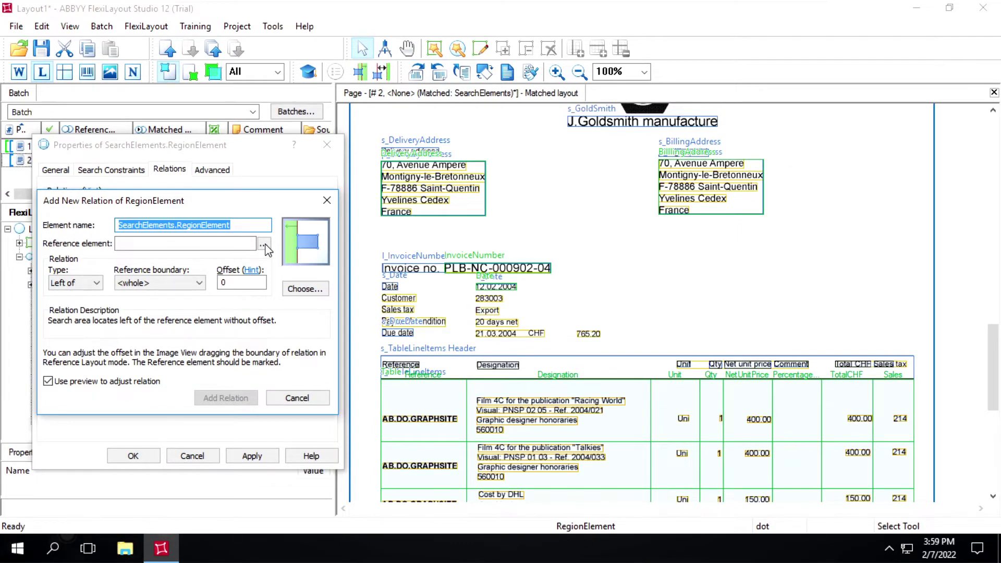
left_click(264, 244)
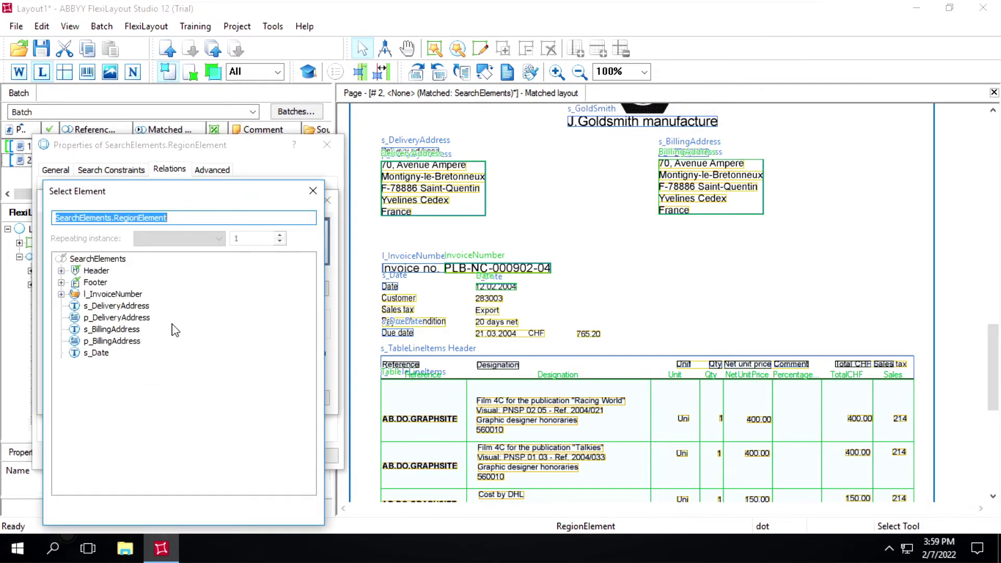
left_click(113, 389)
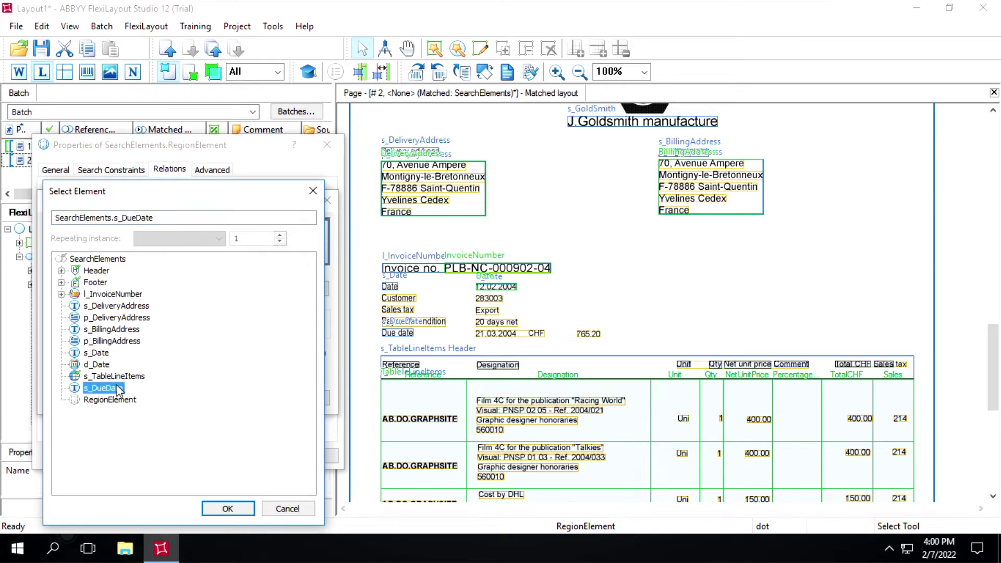
left_click(226, 509)
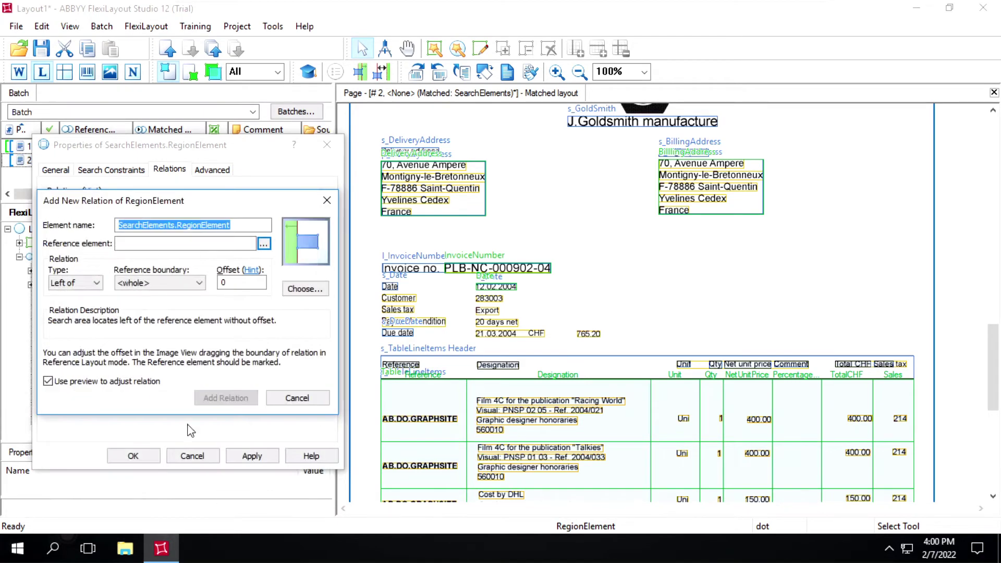
left_click(90, 287)
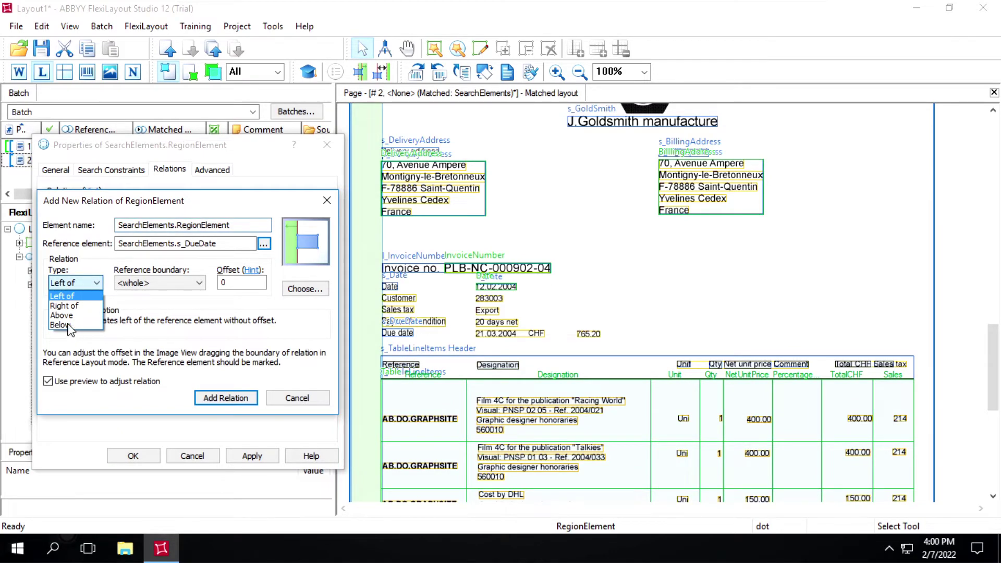
left_click(67, 325)
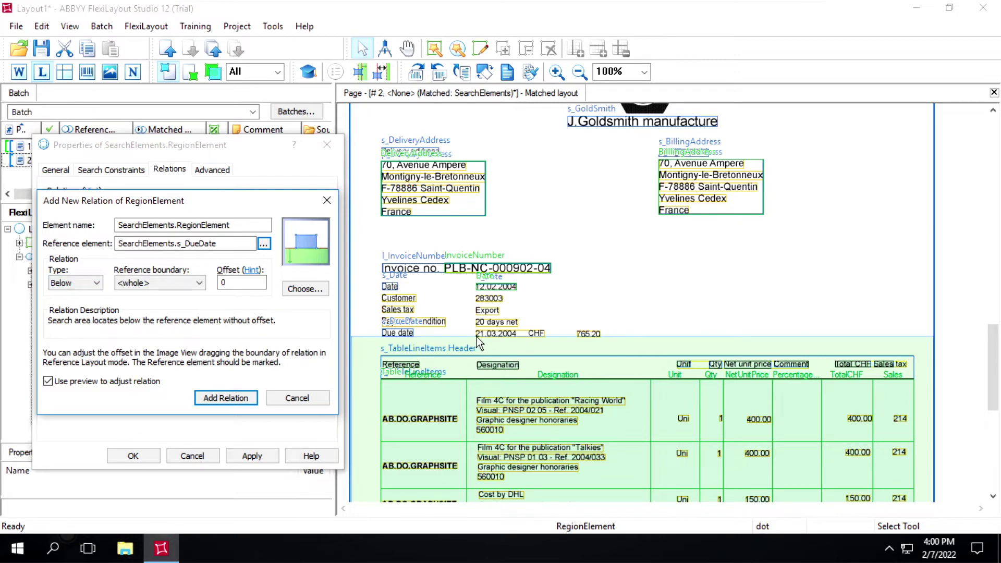
left_click(179, 286)
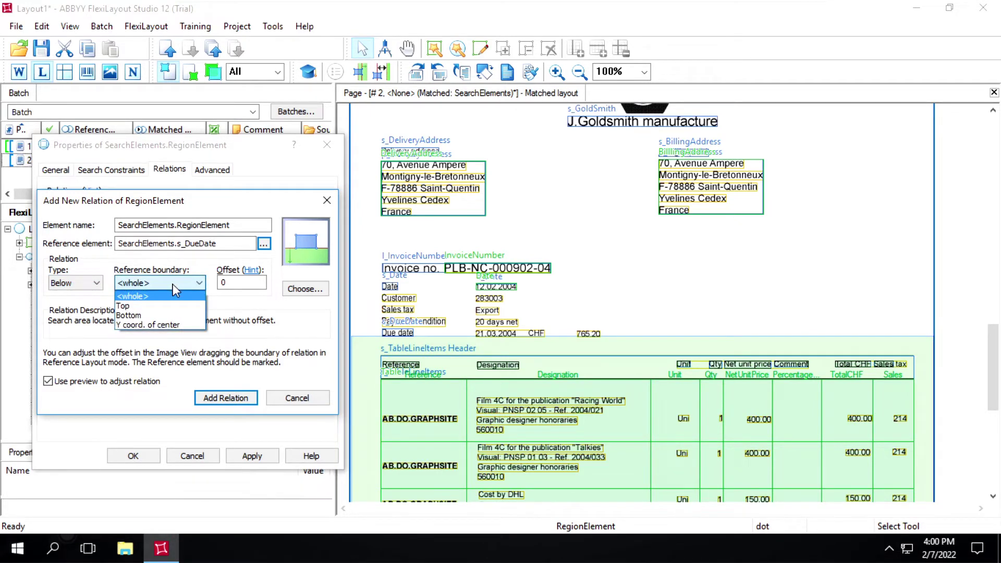
left_click(139, 306)
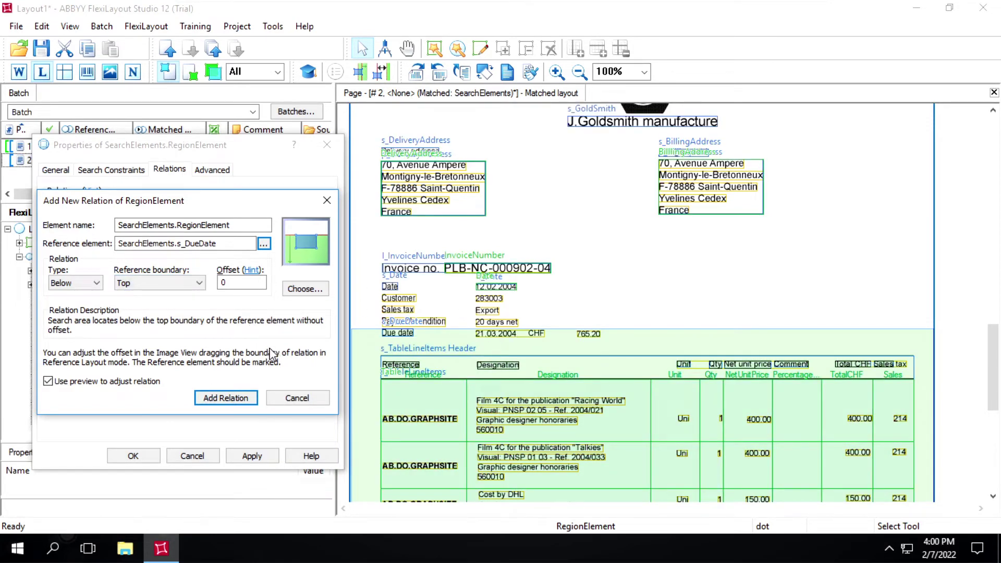
left_click(230, 287)
key("BackSpace")
type("-")
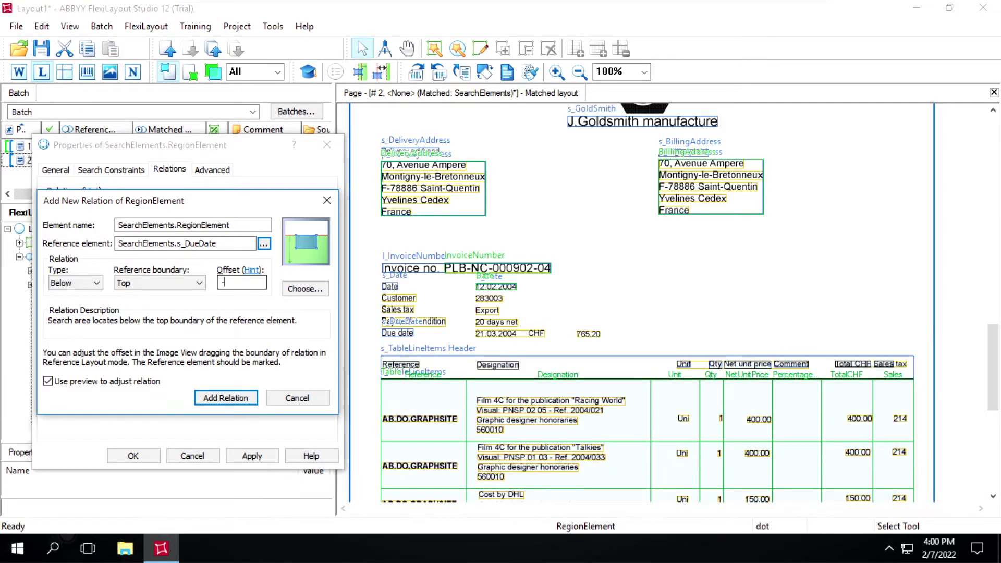
type("5")
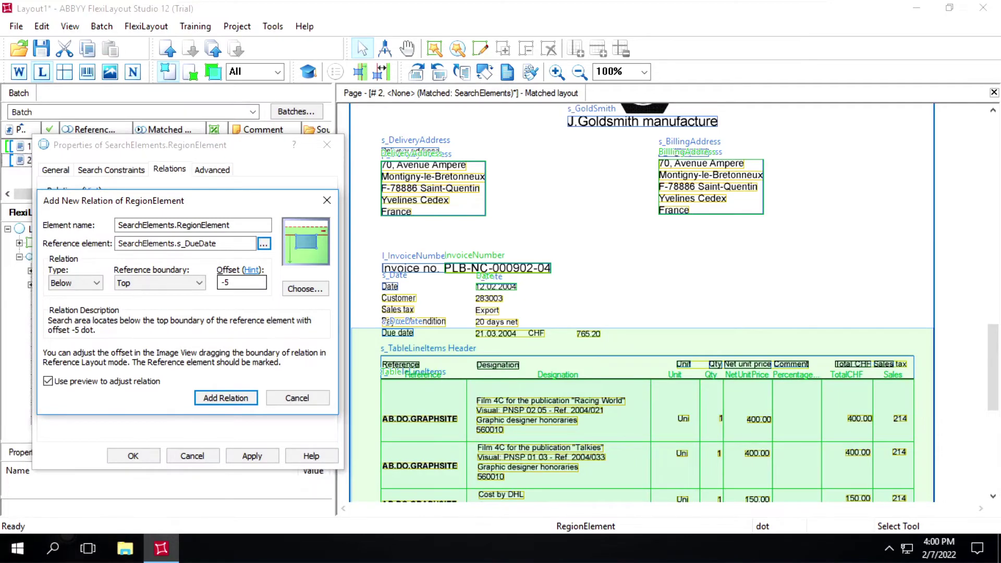
left_click(225, 398)
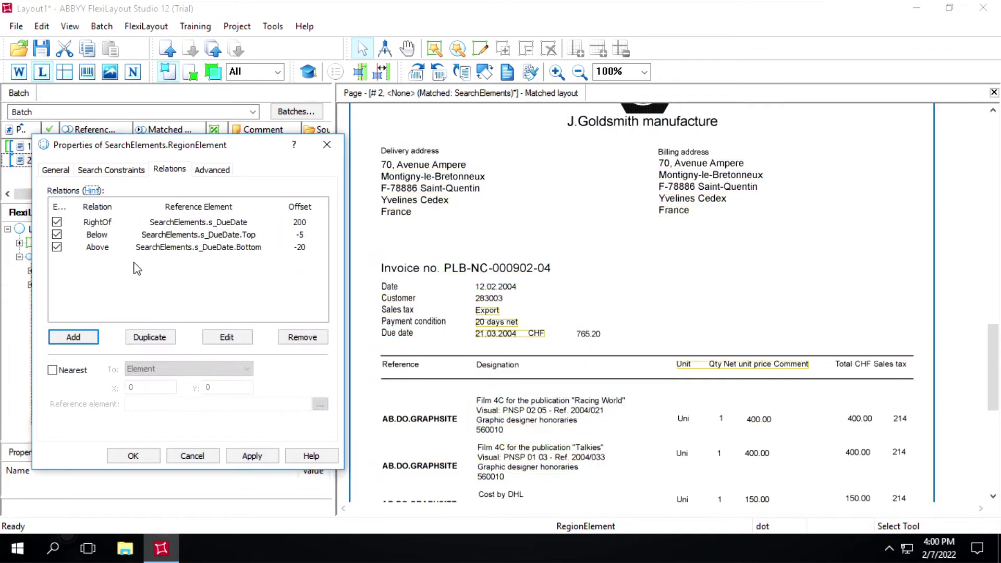
Start a fourth relation for the region element, using s_DueDate as the reference element
left_click(73, 338)
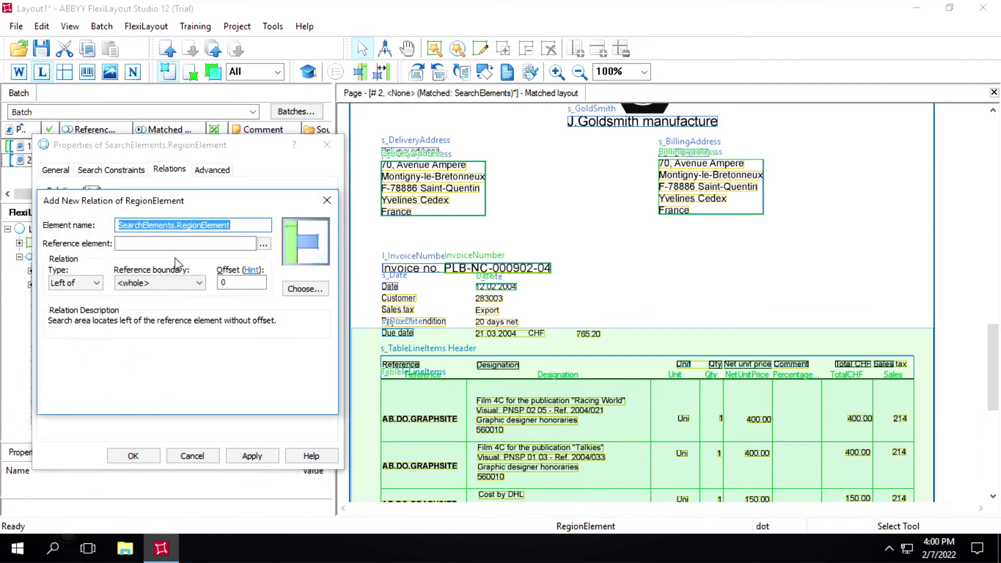
left_click(264, 245)
left_click(116, 389)
left_click(224, 507)
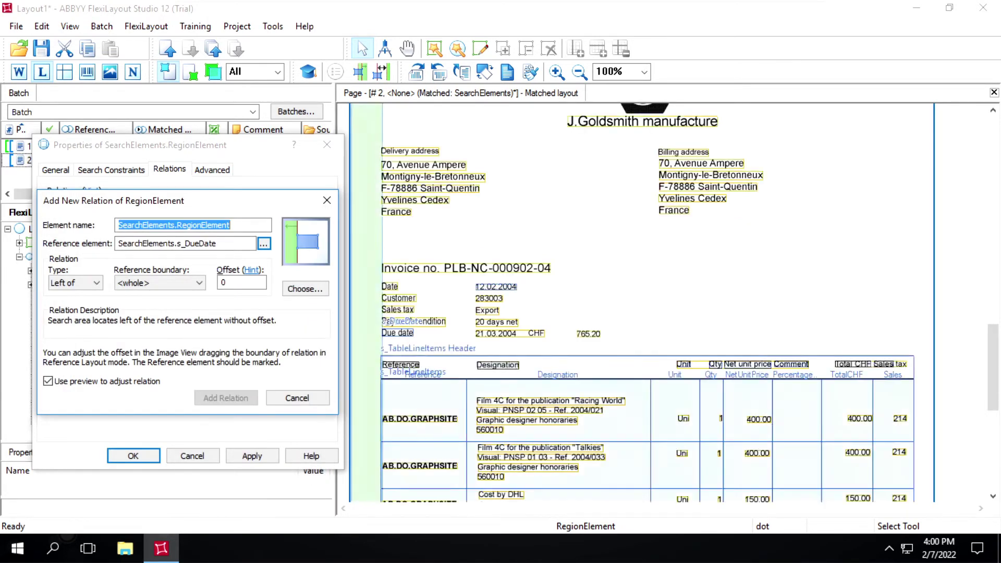
Make it a Left of relation to s_DueDate's Right boundary with offset -480, and add it
left_click(176, 285)
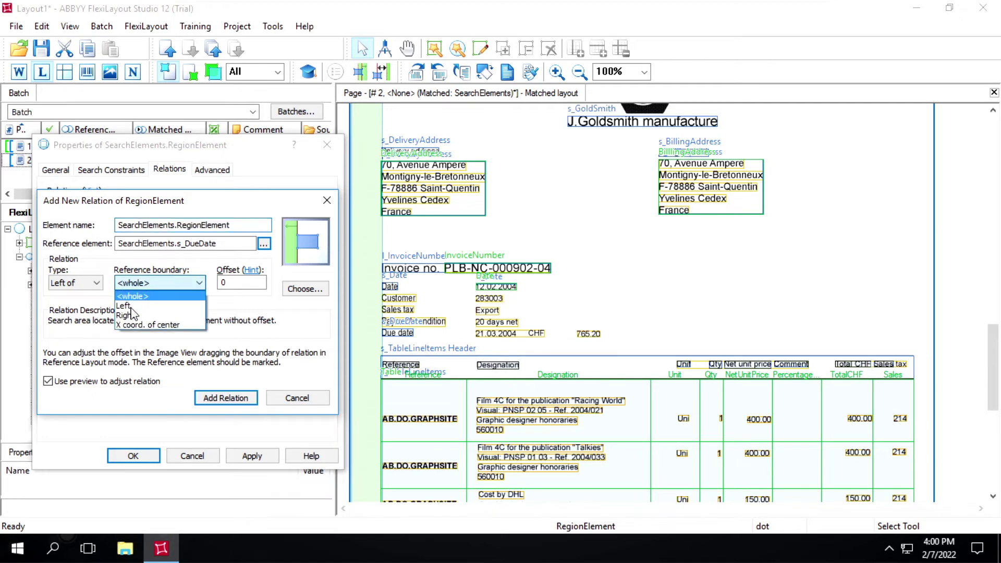
left_click(126, 315)
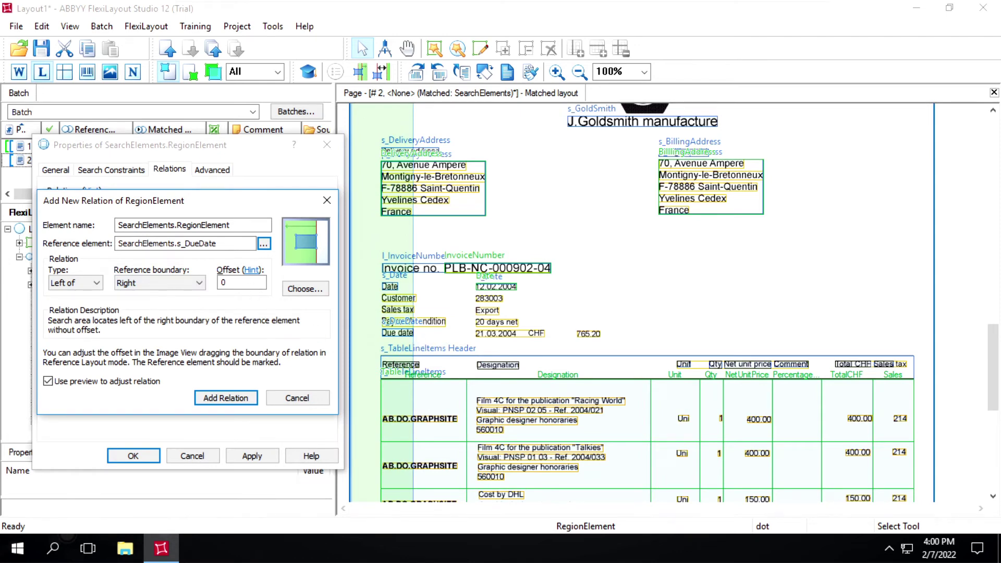
left_click(242, 283)
key("BackSpace")
type("-29")
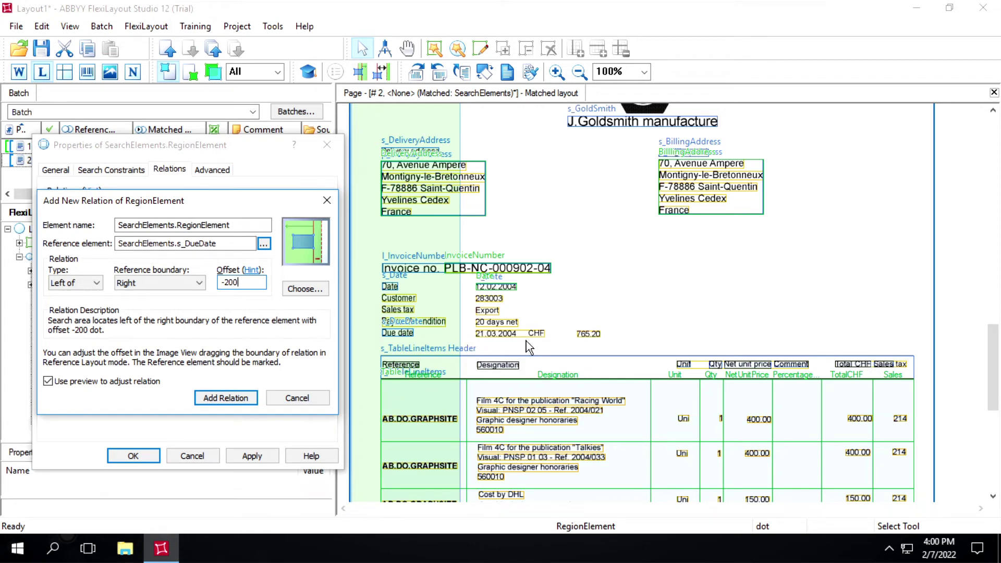
key("Tab")
key("BackSpace")
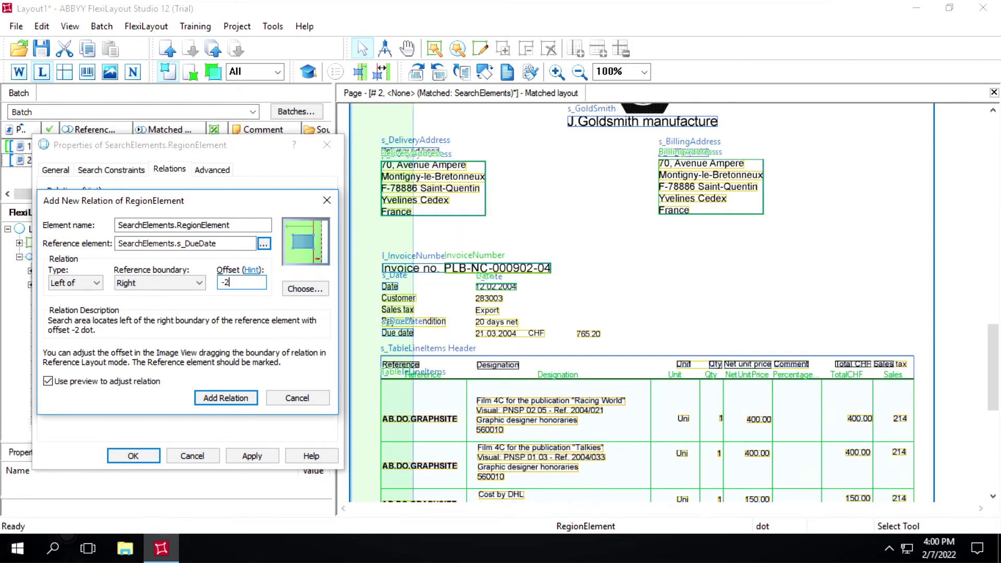
type("4")
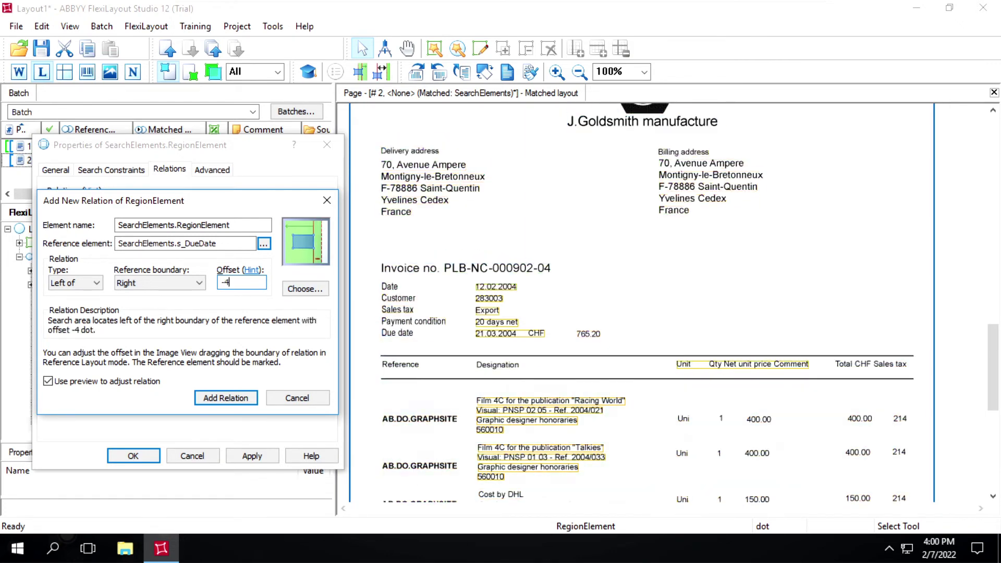
type("50")
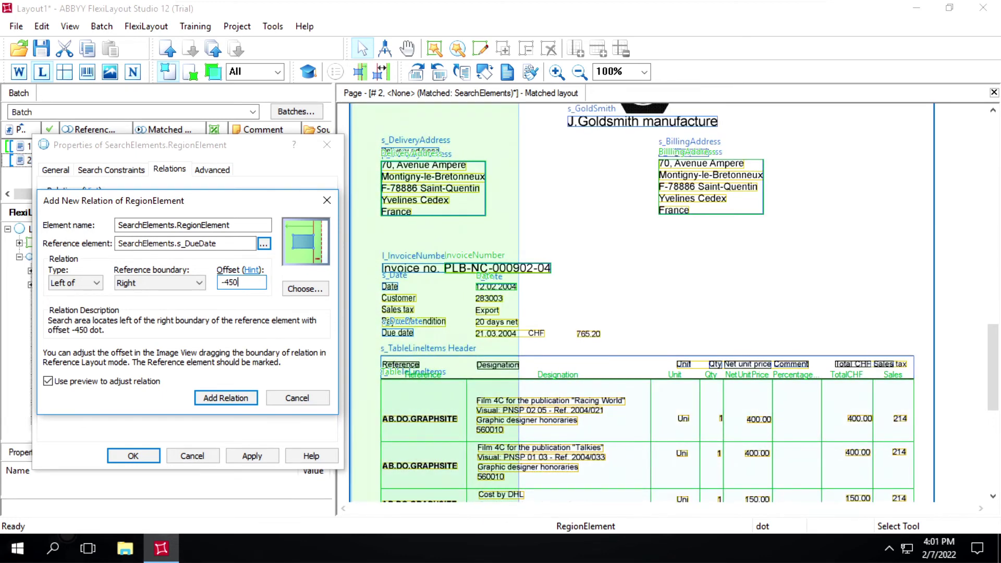
key("BackSpace")
key("BackSpace")
type("8")
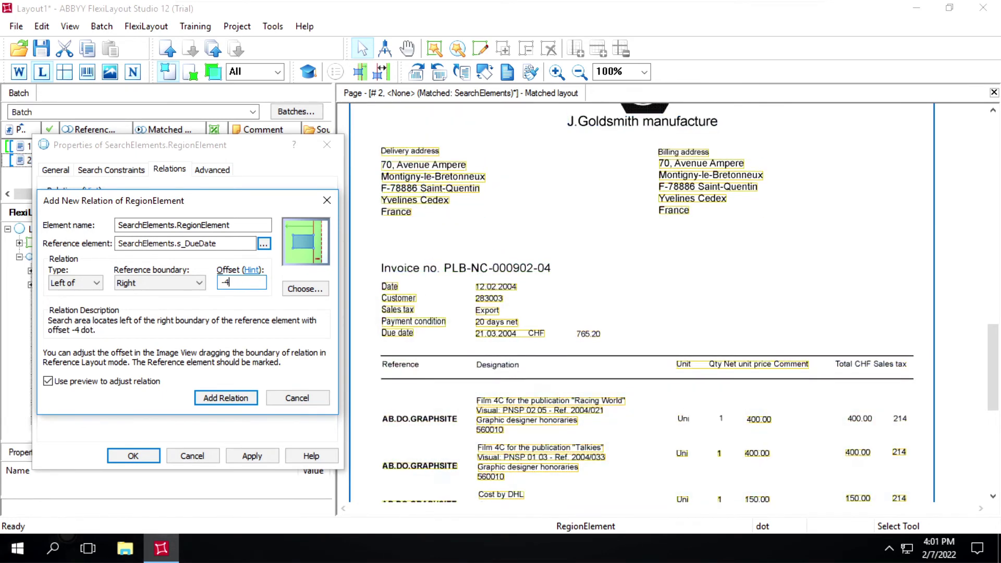
type("0")
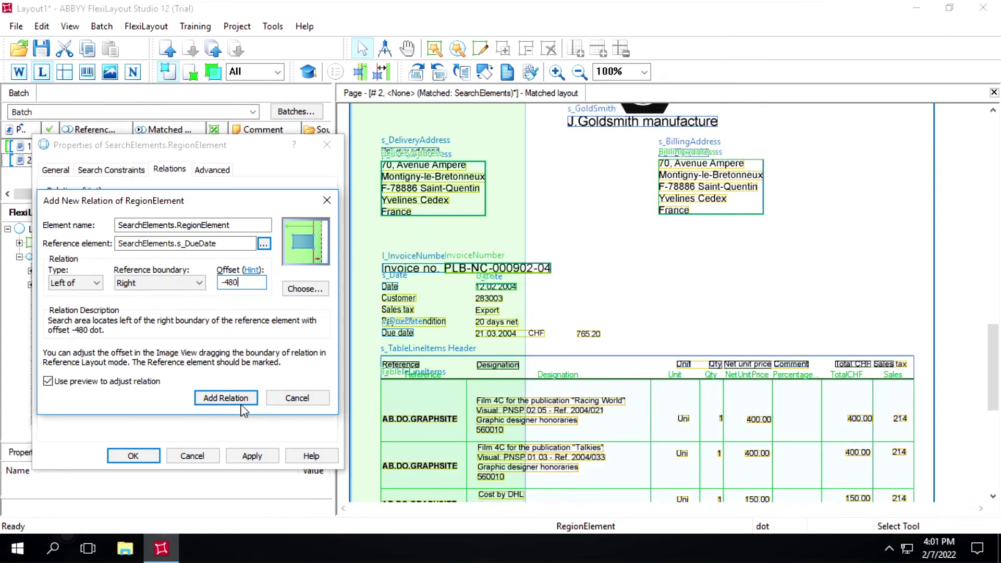
left_click(220, 398)
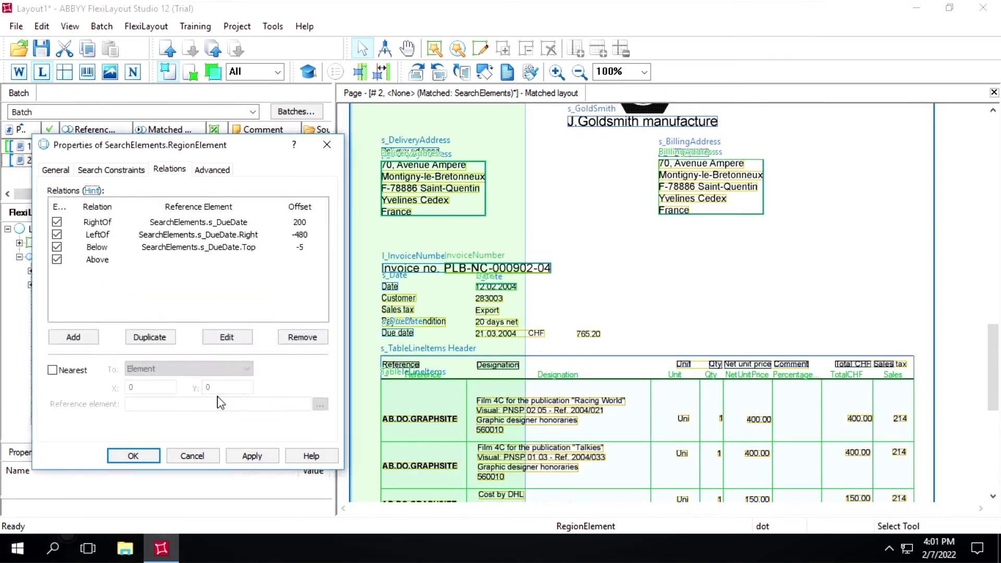
Apply and confirm the region's four relations, then rename RegionElement to r_DueDate
left_click(263, 459)
left_click(263, 459)
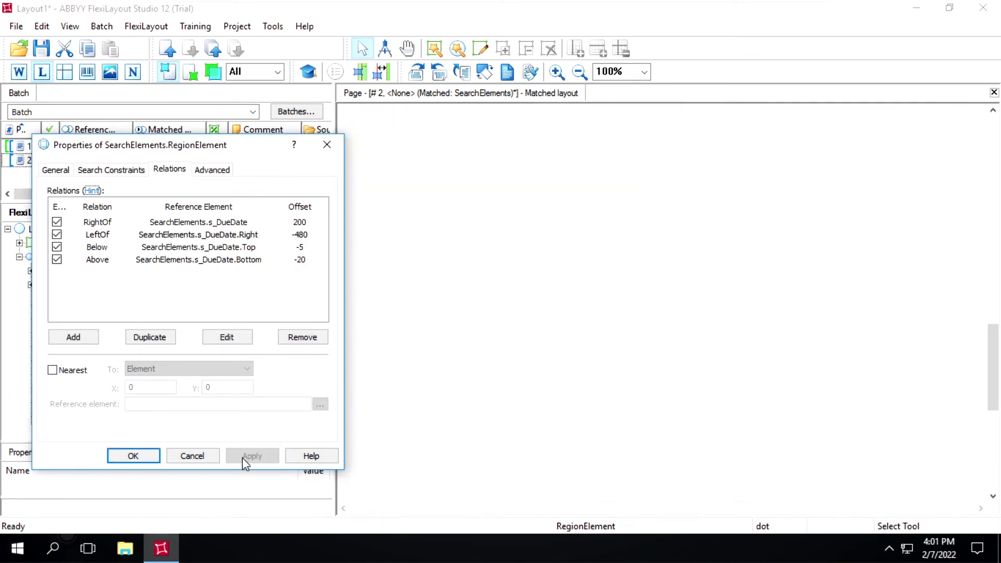
left_click(139, 457)
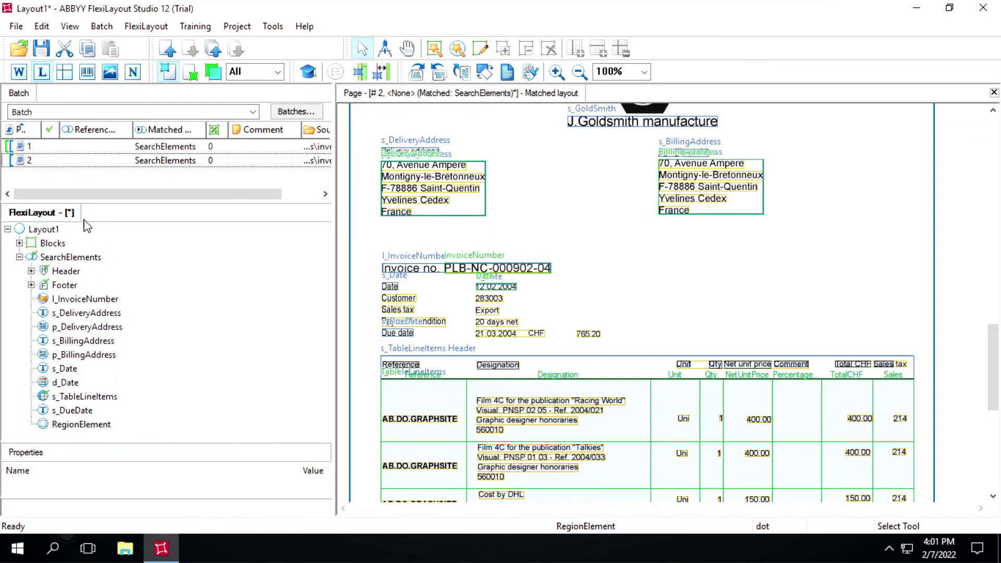
left_click(86, 424)
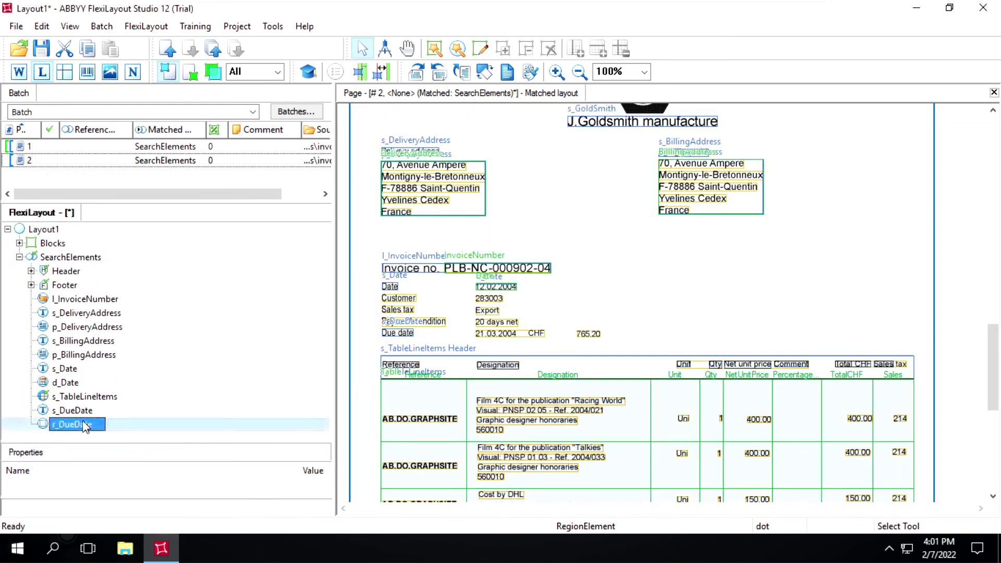
right_click(57, 162)
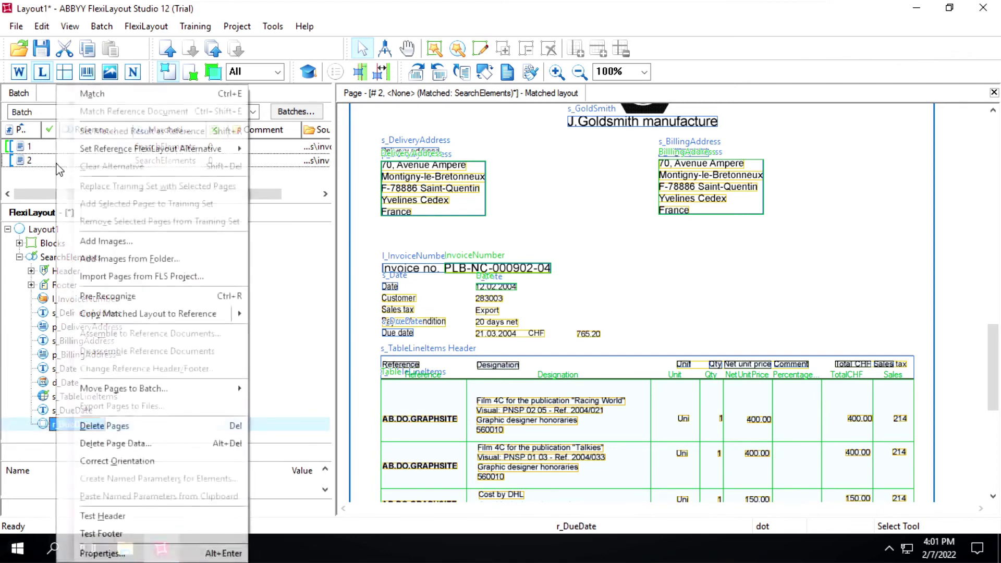
Match batch page 2 and inspect the r_DueDate hypothesis framing the due date 21.03.2004
left_click(92, 95)
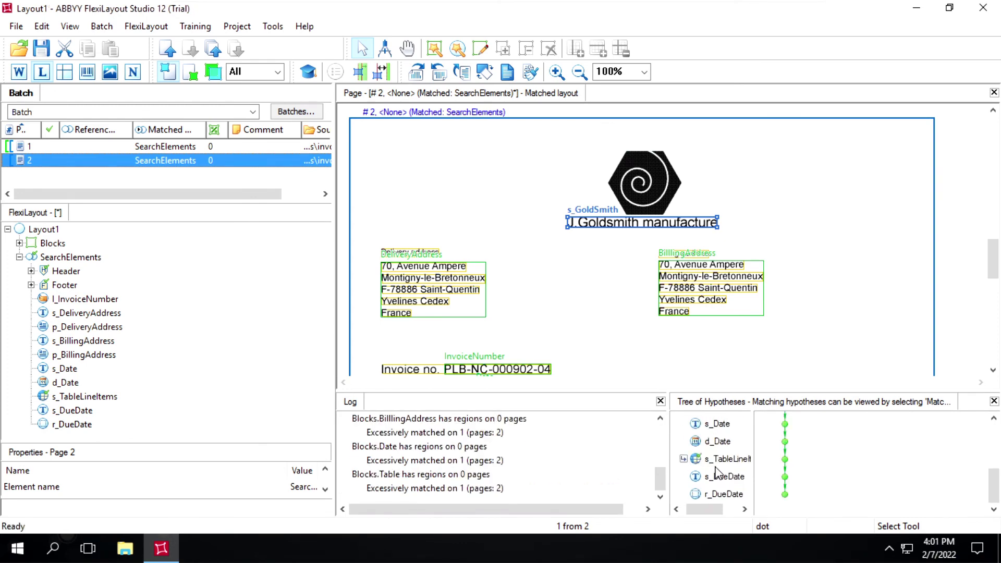
left_click(716, 494)
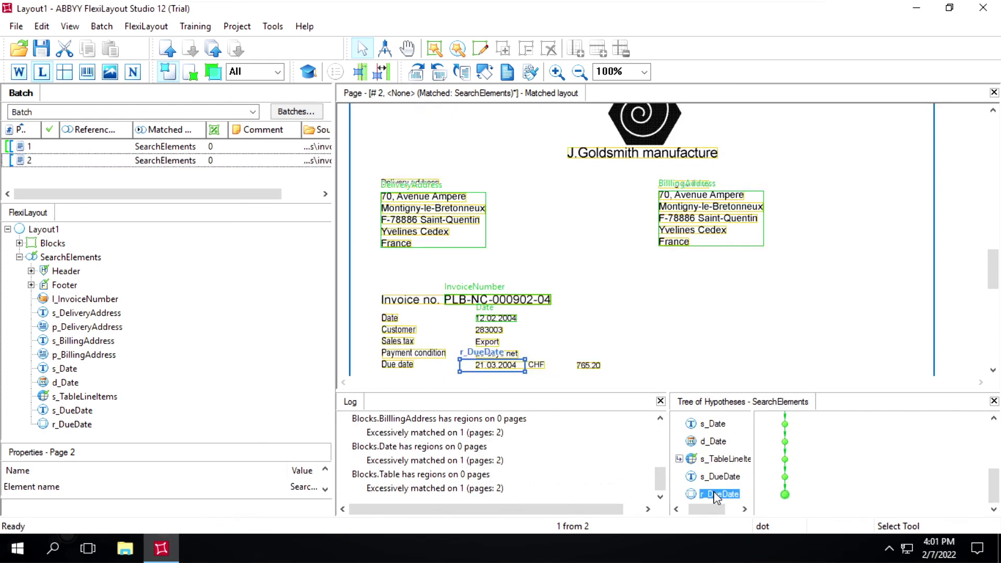
left_click(508, 367)
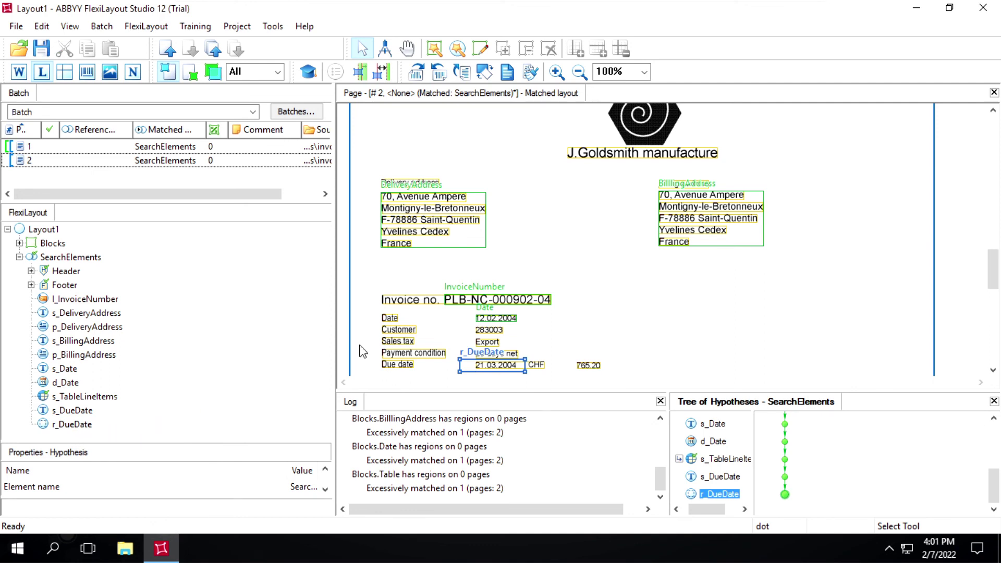
mouse_move(640, 4)
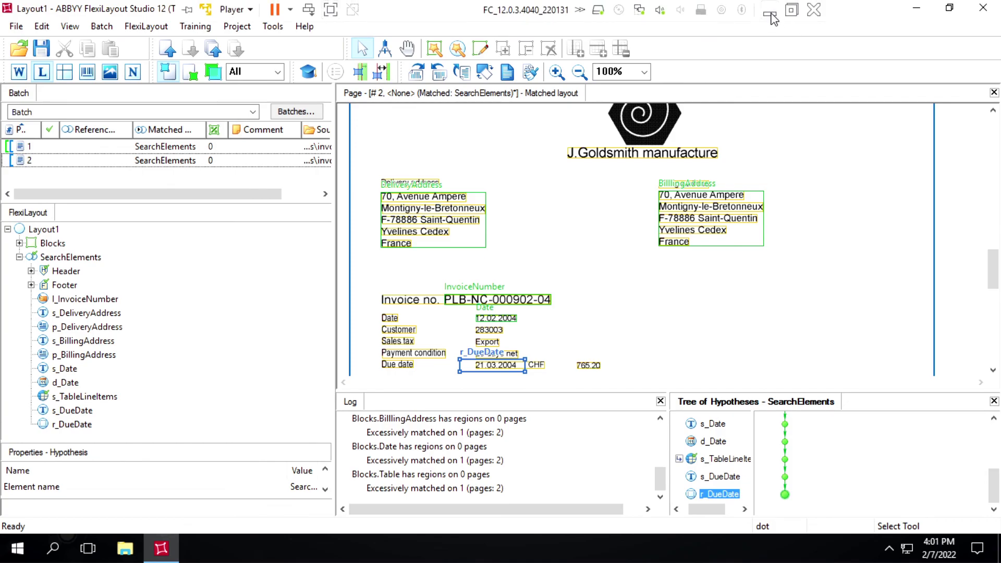